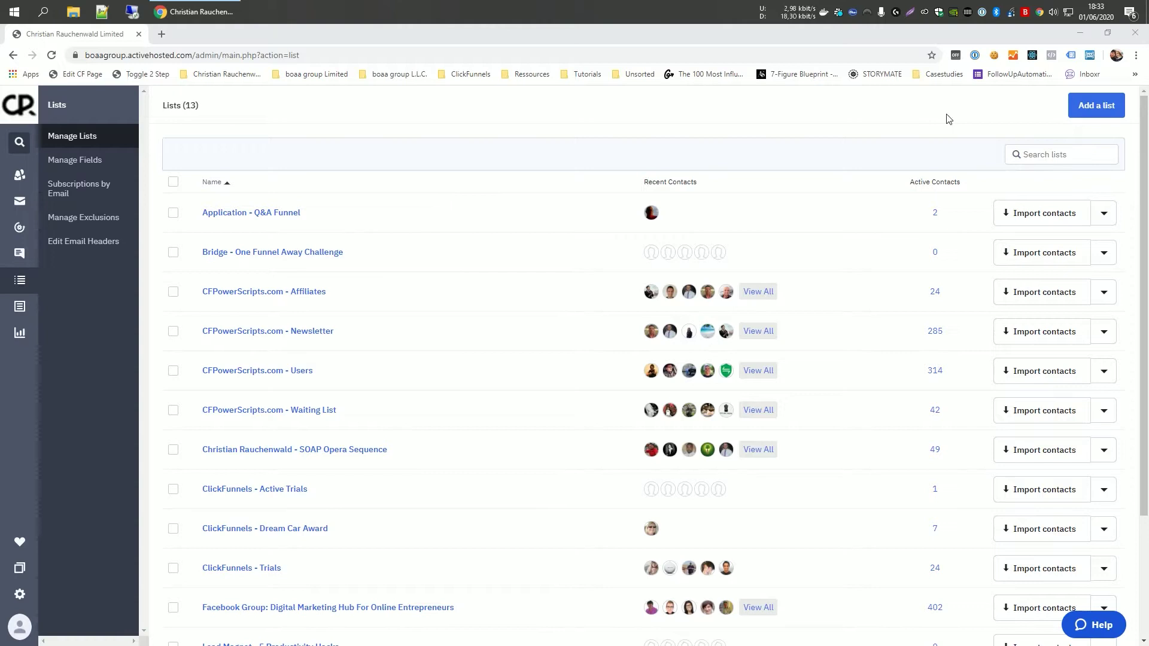
left_click(1096, 105)
left_click(525, 198)
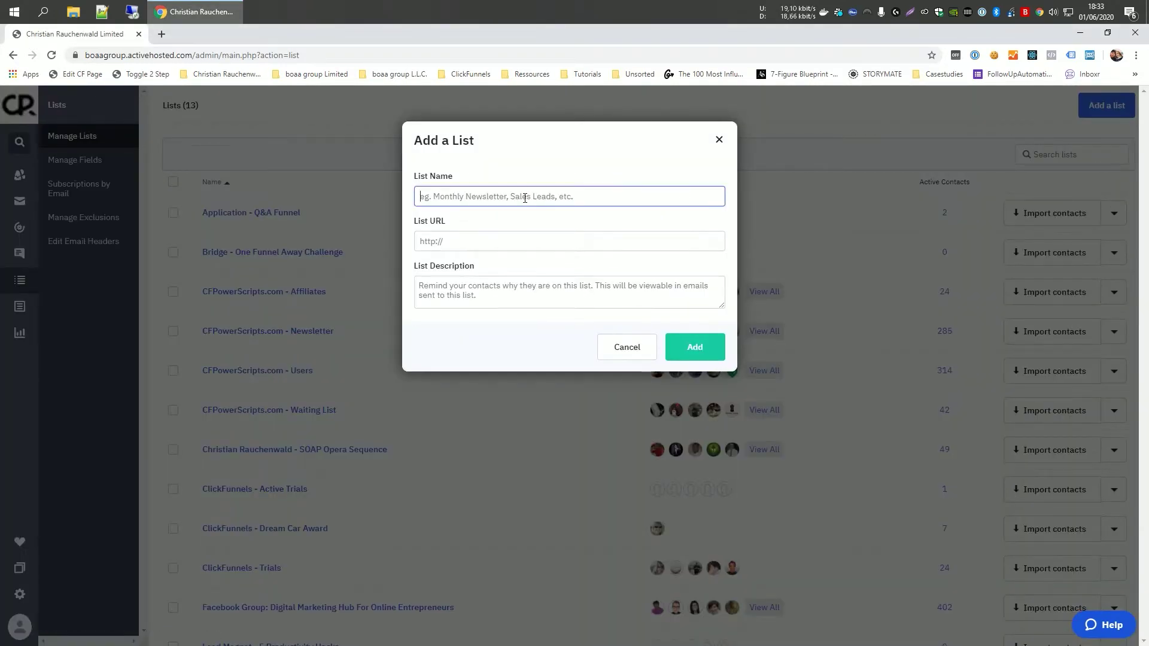
type("Demo")
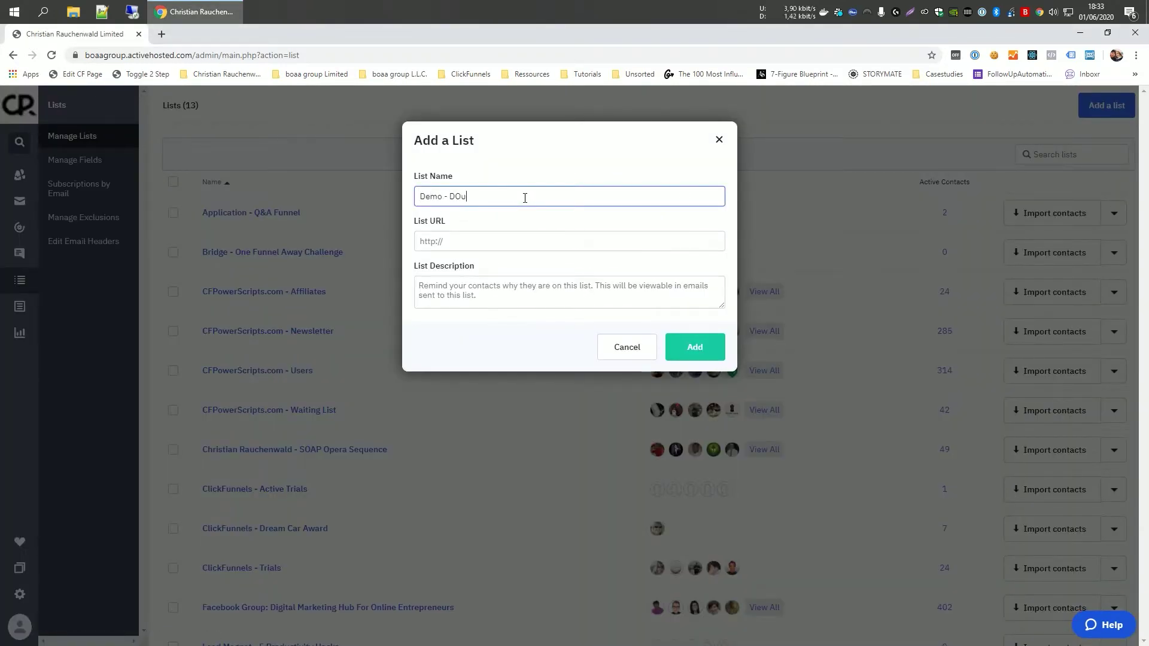
type(" - DOu")
key("BackSpace")
type("uble Opt-In")
key("Tab")
type("h")
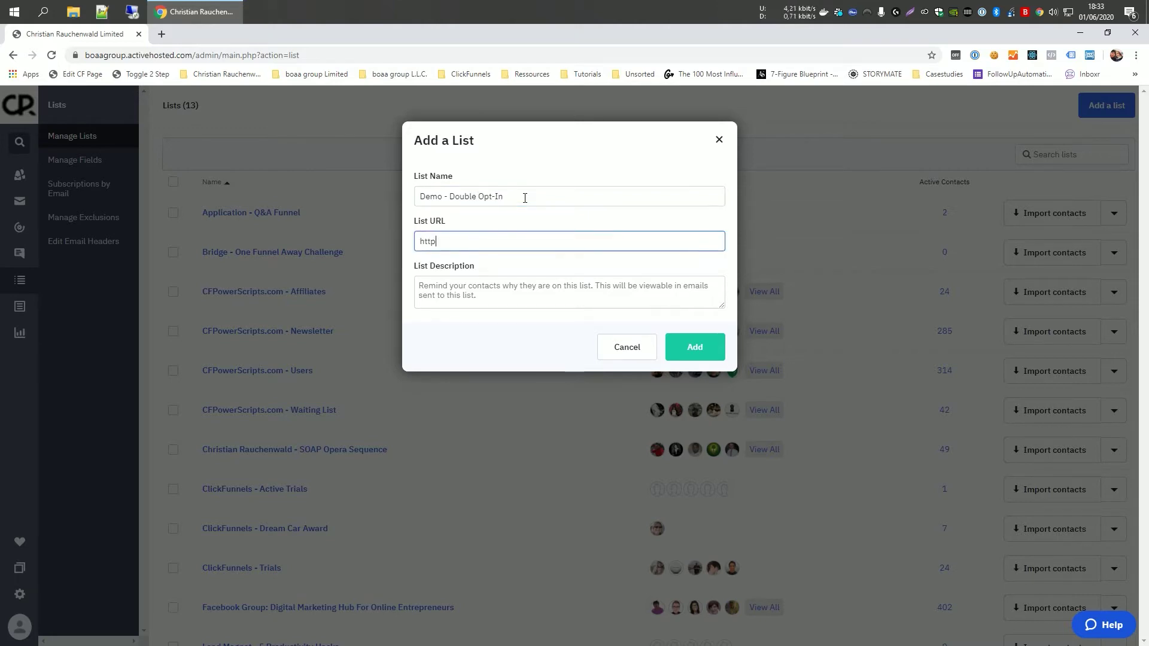
type("ttps://demo.cfpowerscripts.com")
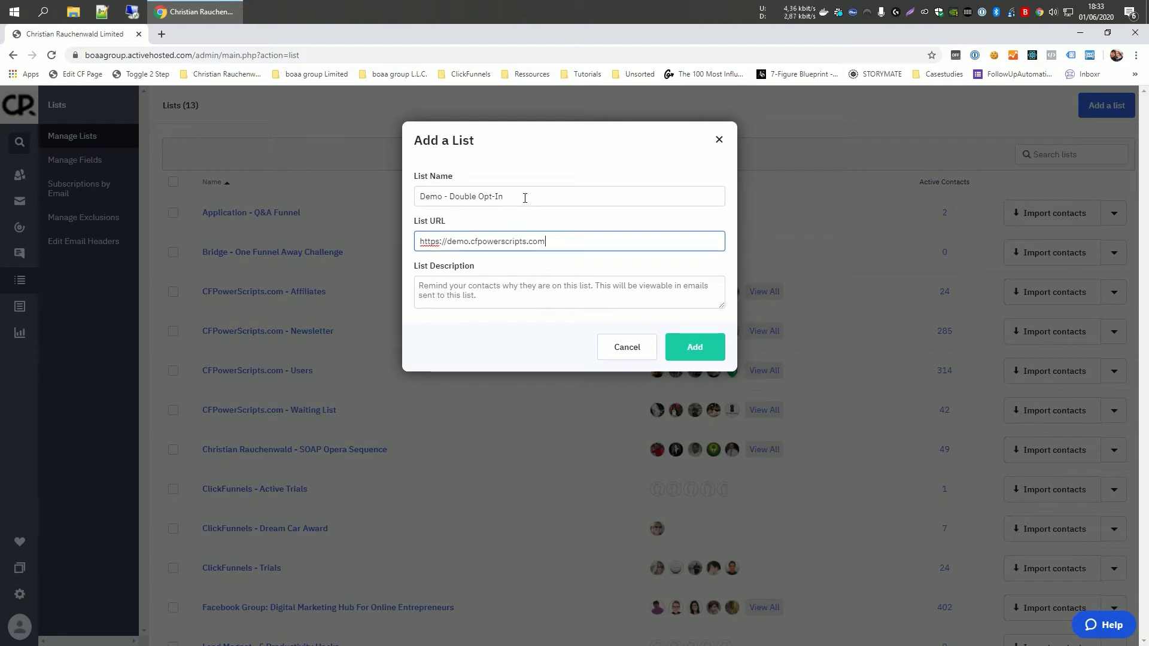
key("Tab")
type("T")
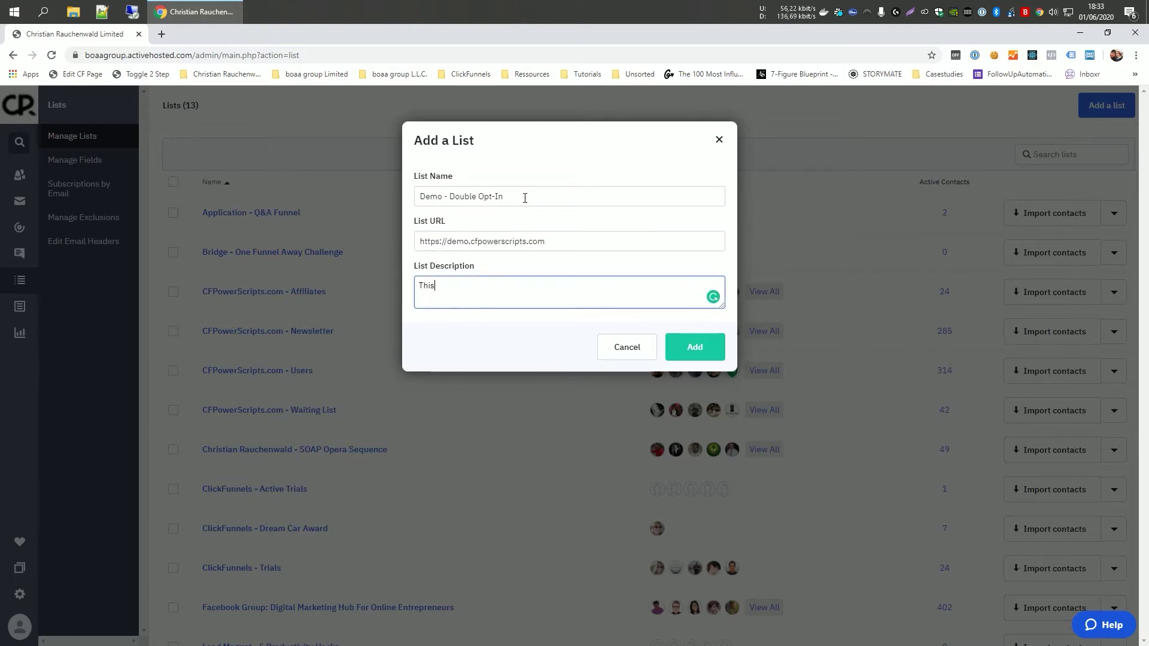
type("his is a demo.")
left_click(695, 347)
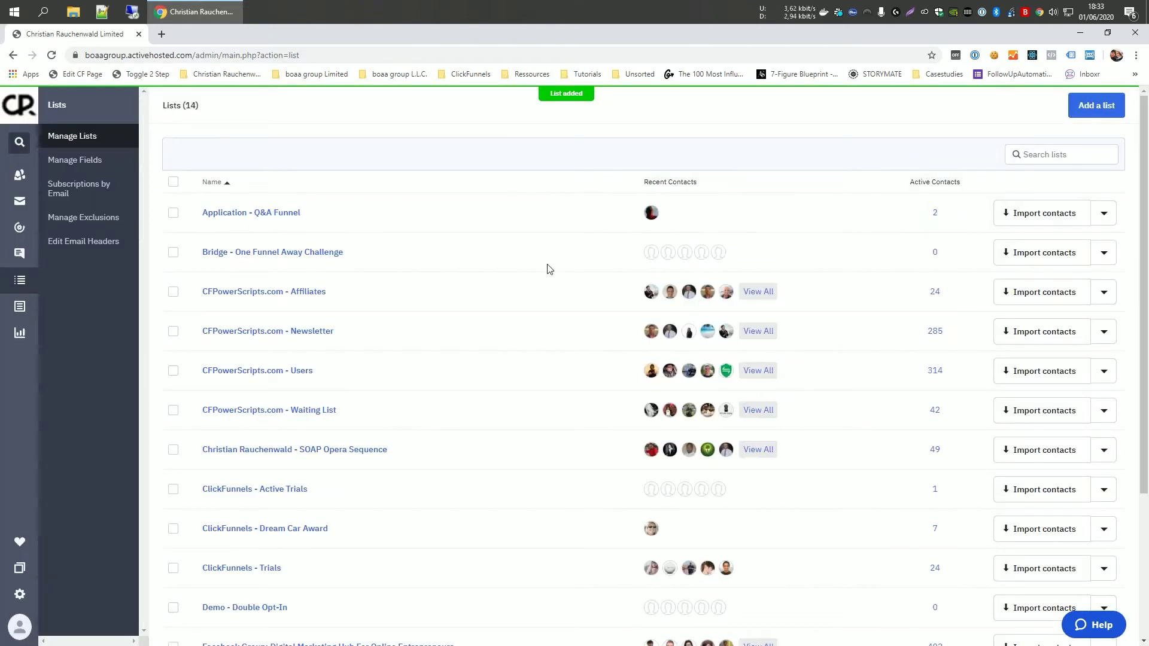
Start a new automation from scratch in Automations.
left_click(20, 228)
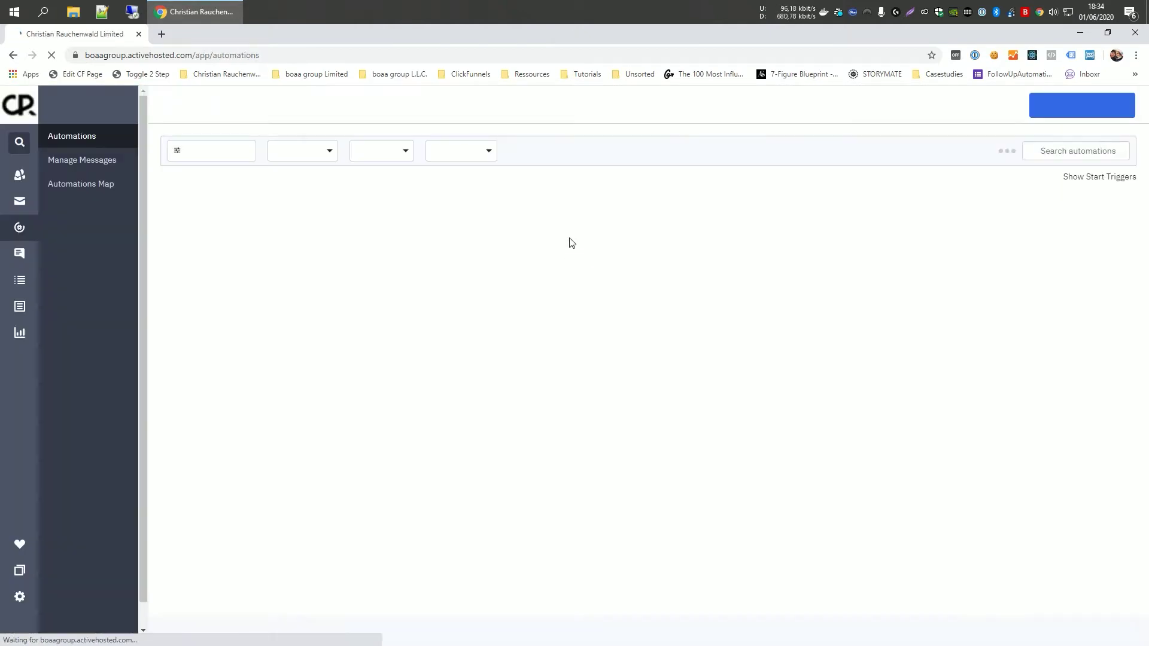
left_click(1077, 105)
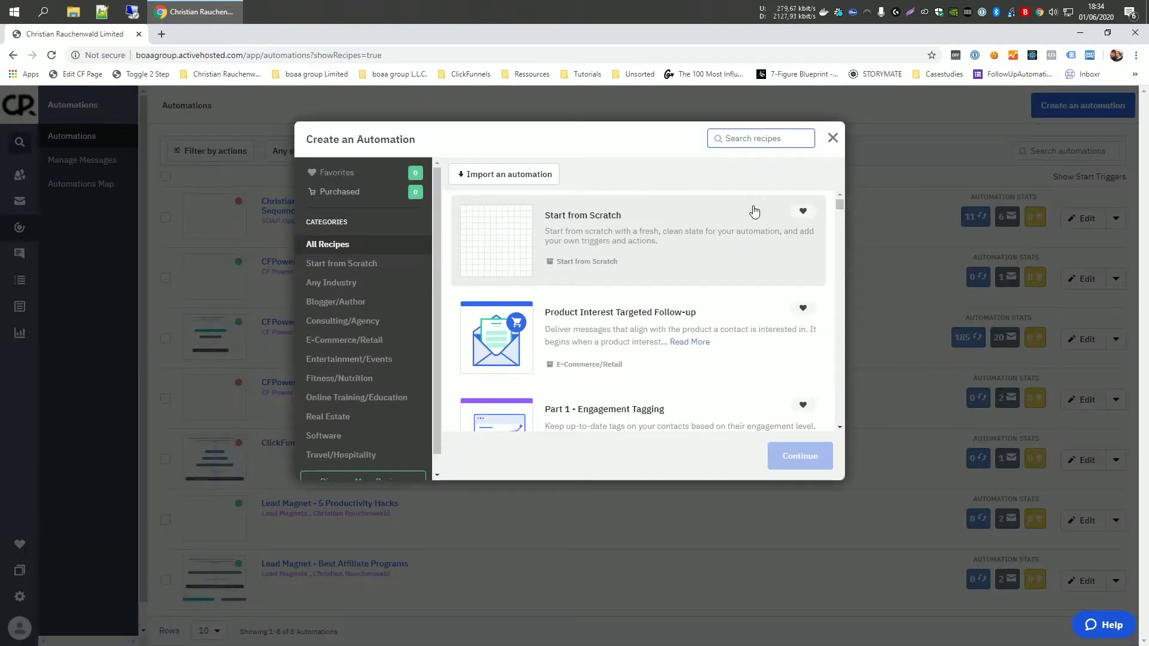
left_click(591, 239)
left_click(776, 452)
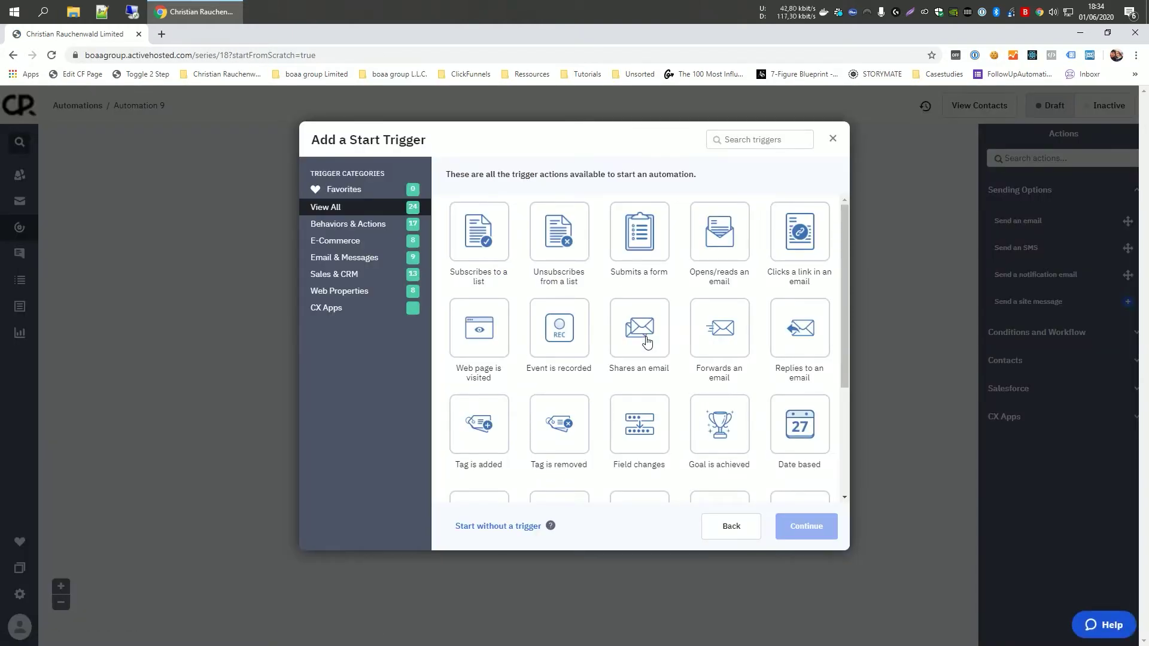
Set the start trigger to subscribing to Demo - Double Opt-In, running multiple times.
scroll(640, 327, "down", 3)
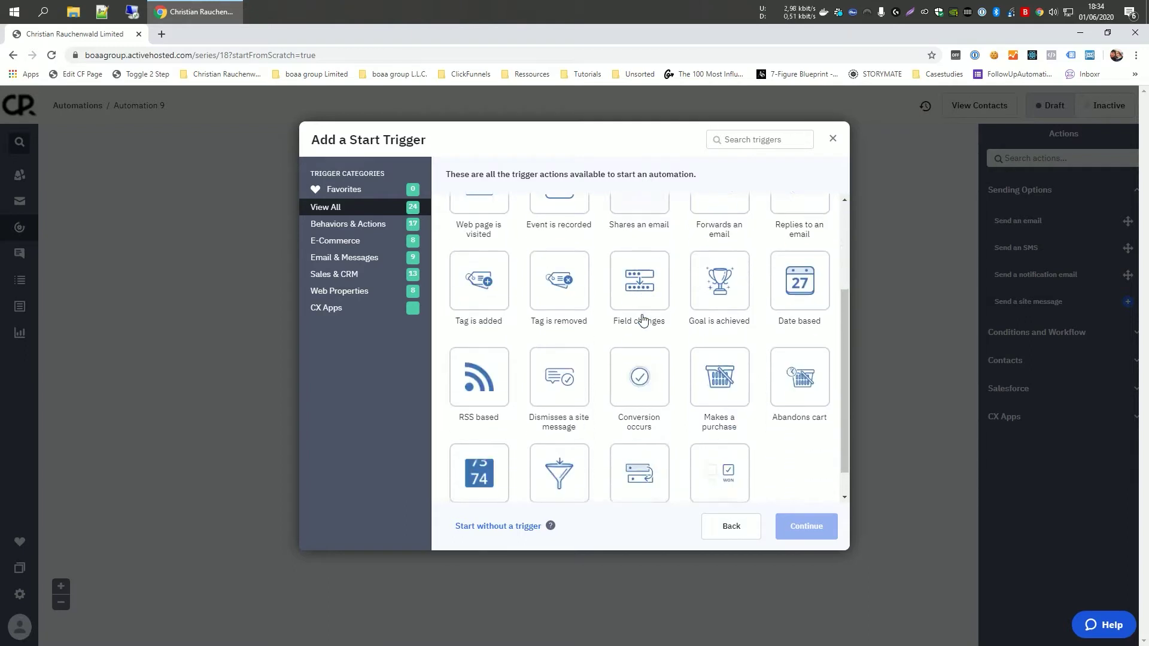
scroll(637, 321, "up", 3)
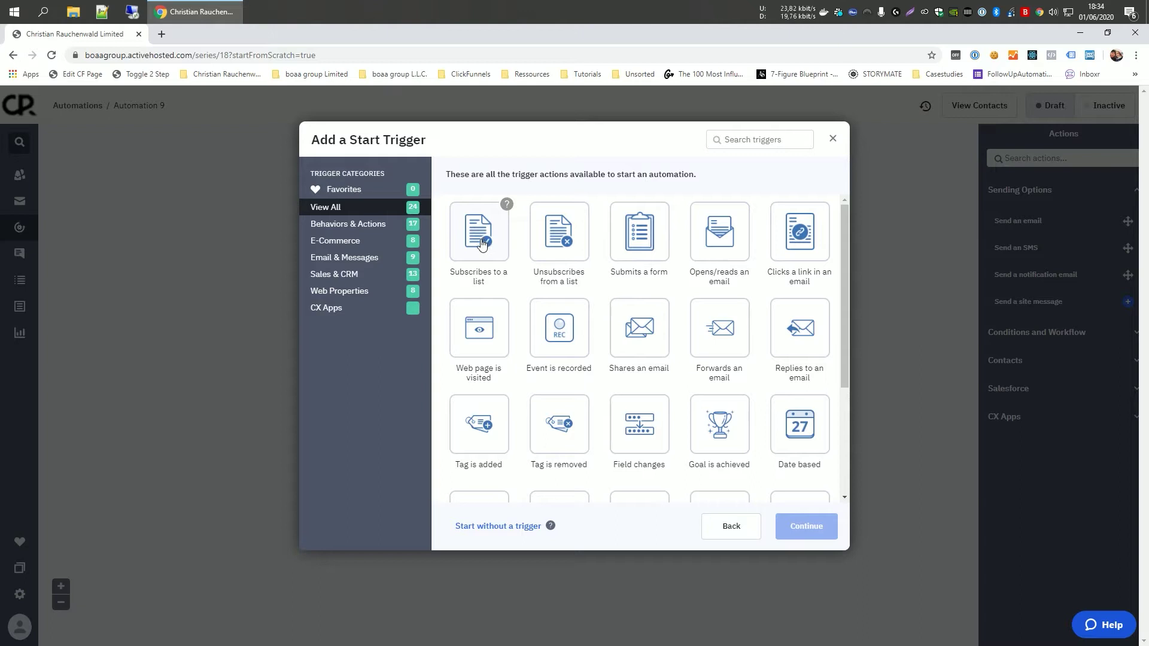
left_click(482, 243)
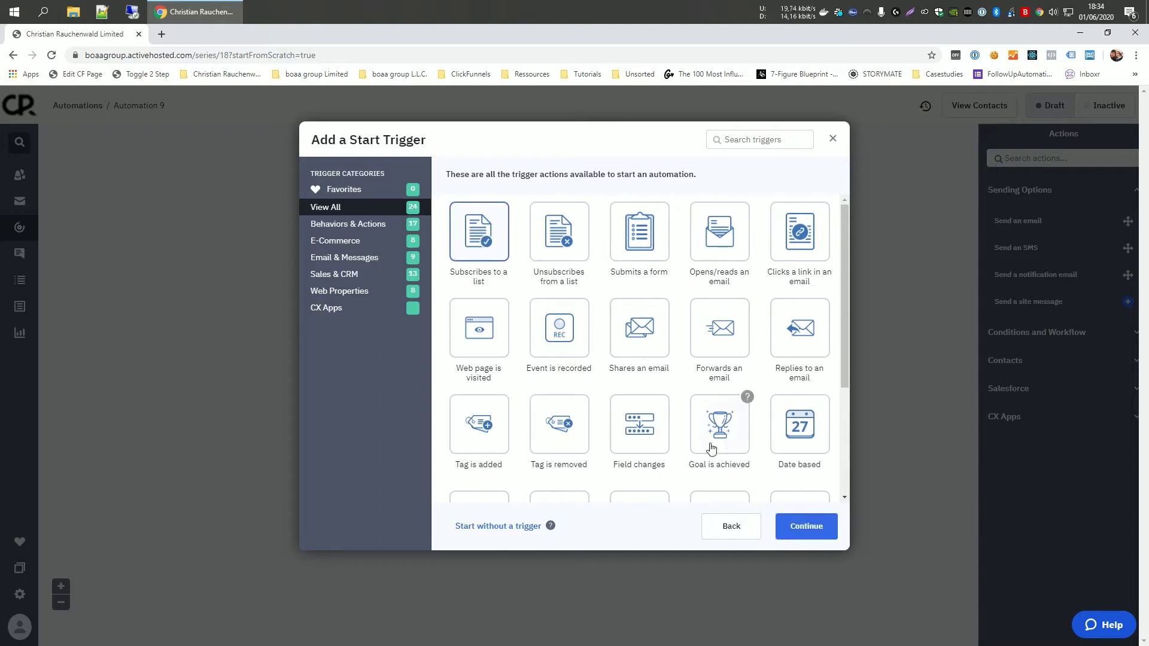
left_click(799, 526)
left_click(425, 181)
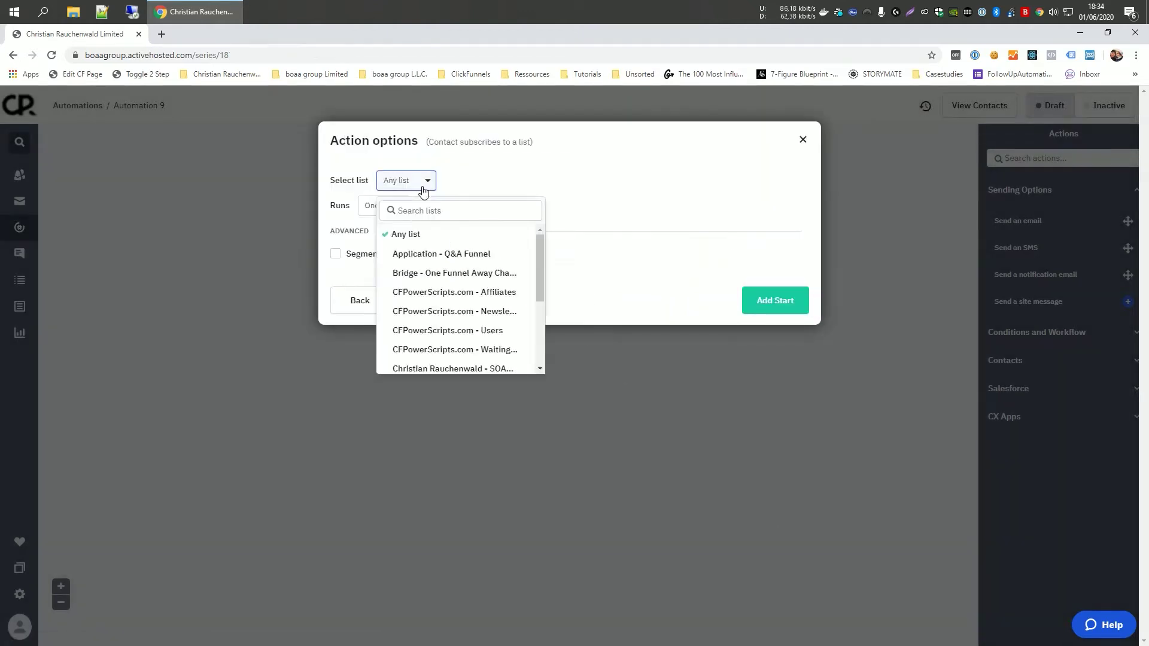
scroll(434, 269, "down", 2)
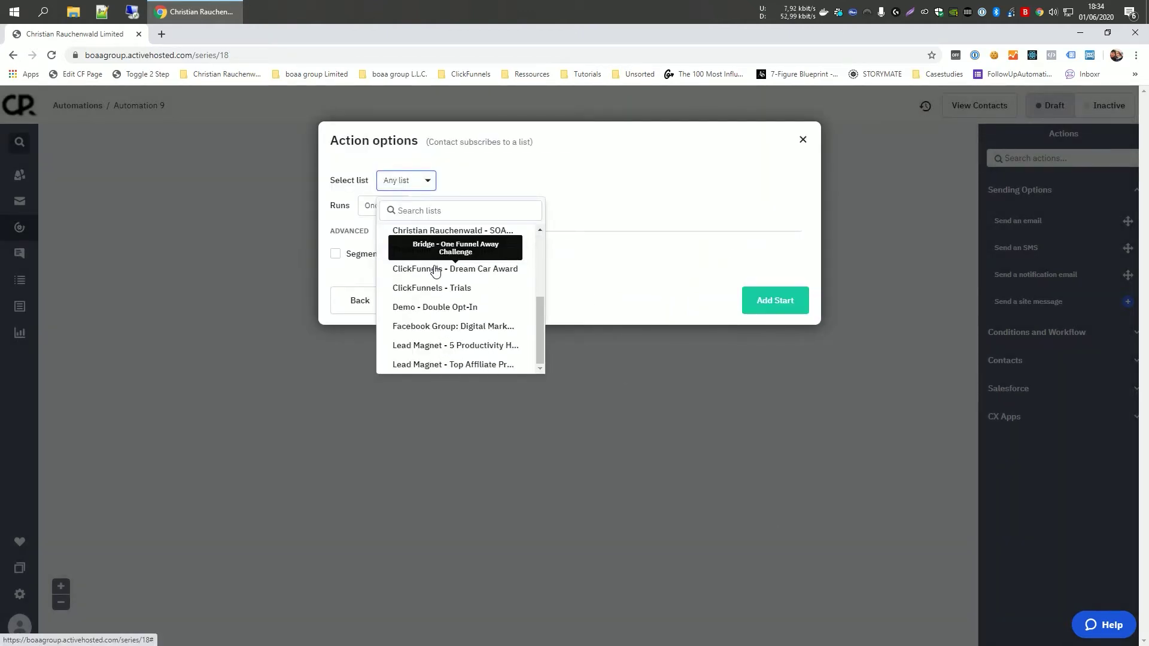
left_click(459, 308)
left_click(401, 207)
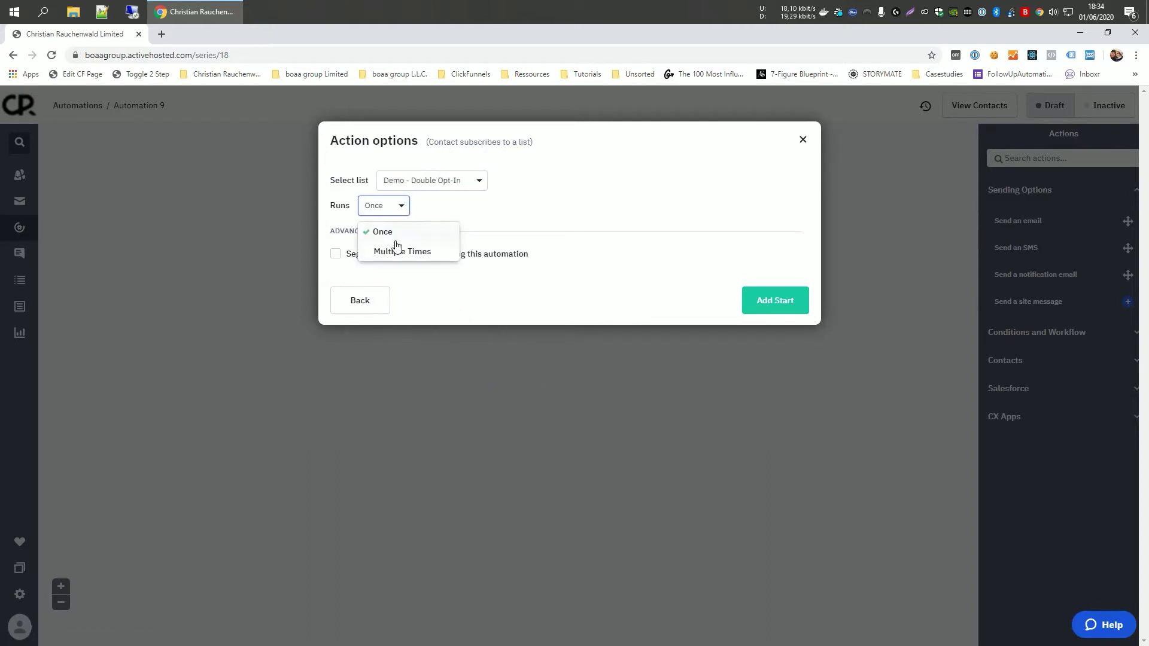
left_click(395, 249)
left_click(769, 304)
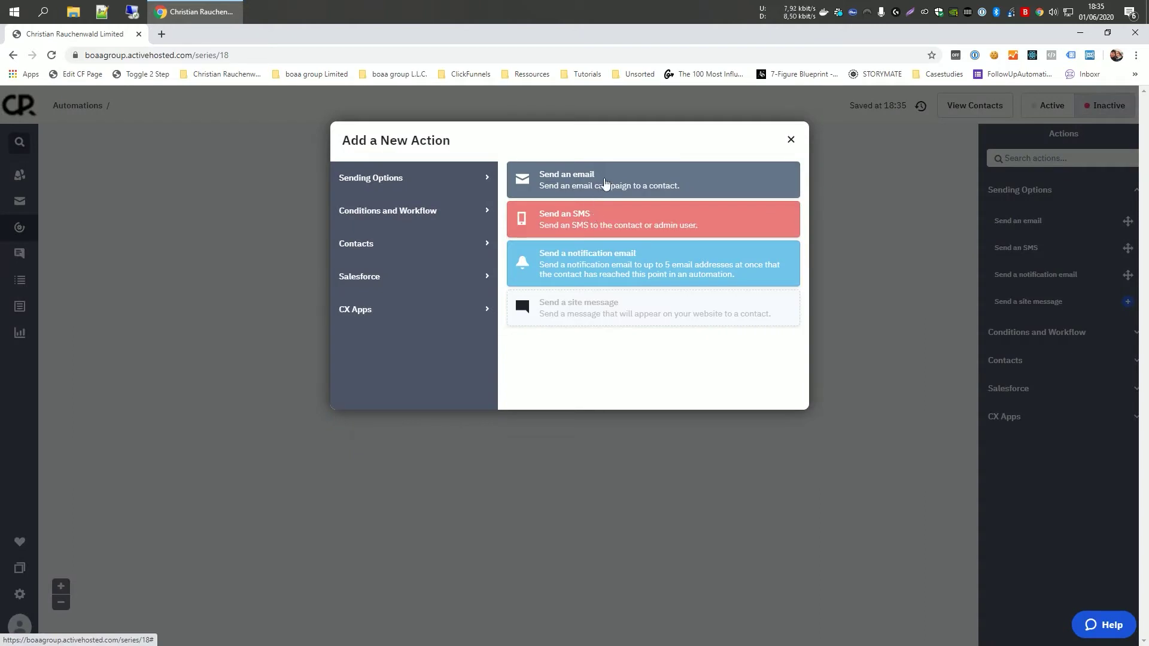
Add a send-email step with a new email named Double Opt-In, based on the branded template.
left_click(605, 182)
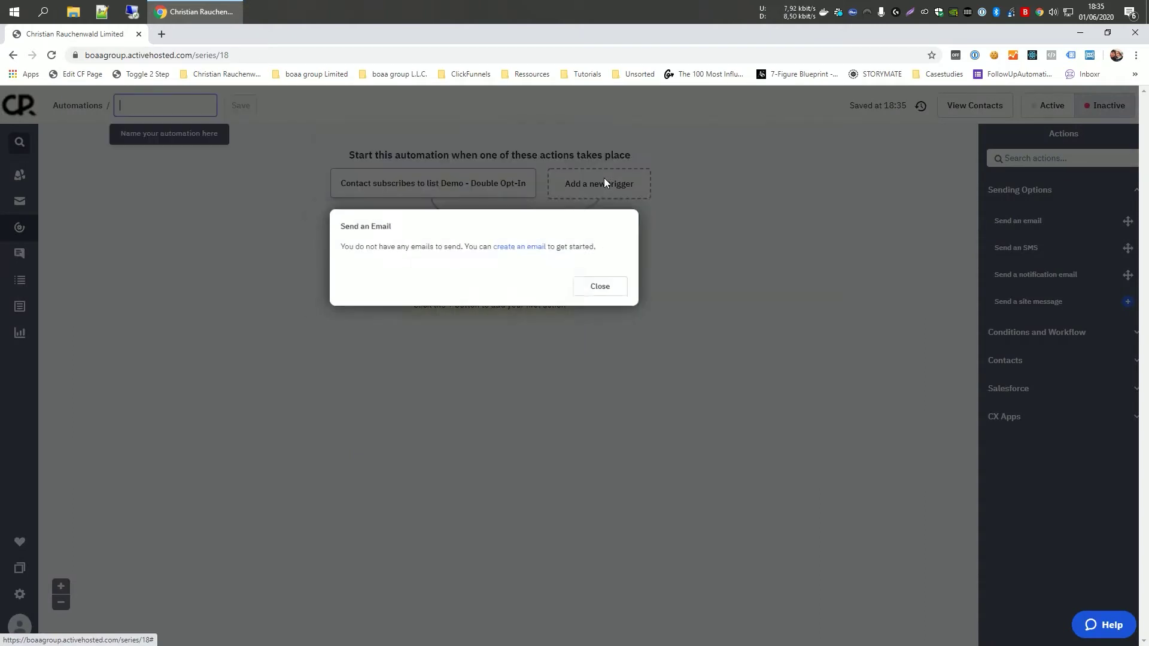
left_click(521, 246)
left_click(486, 293)
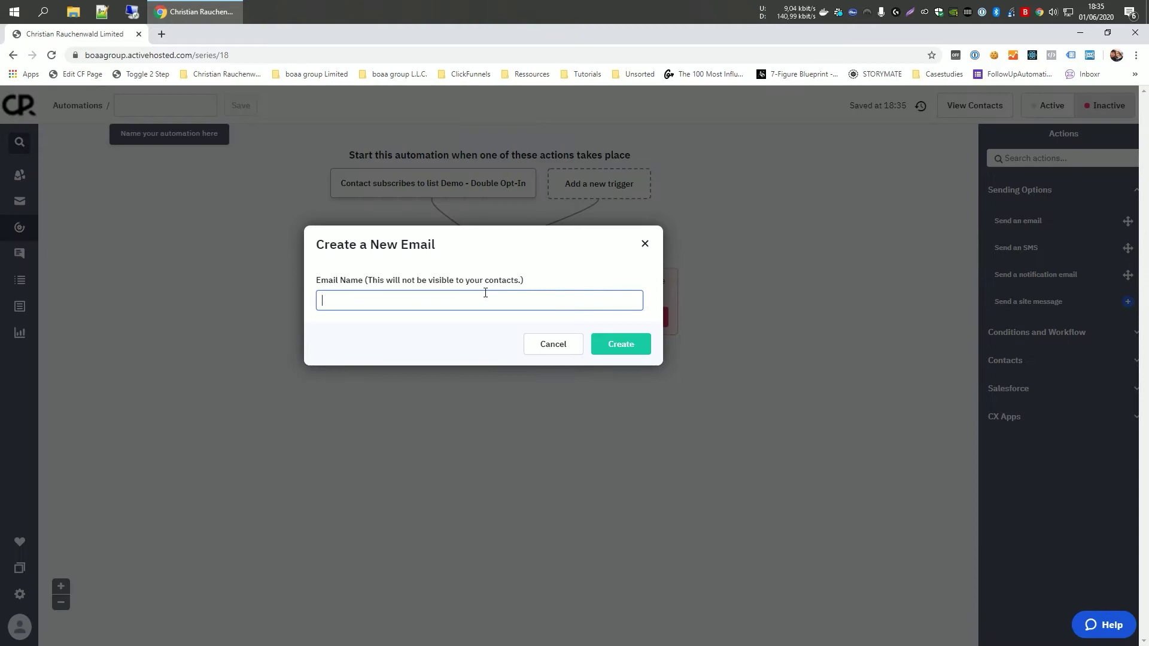
type("Double Opt-In")
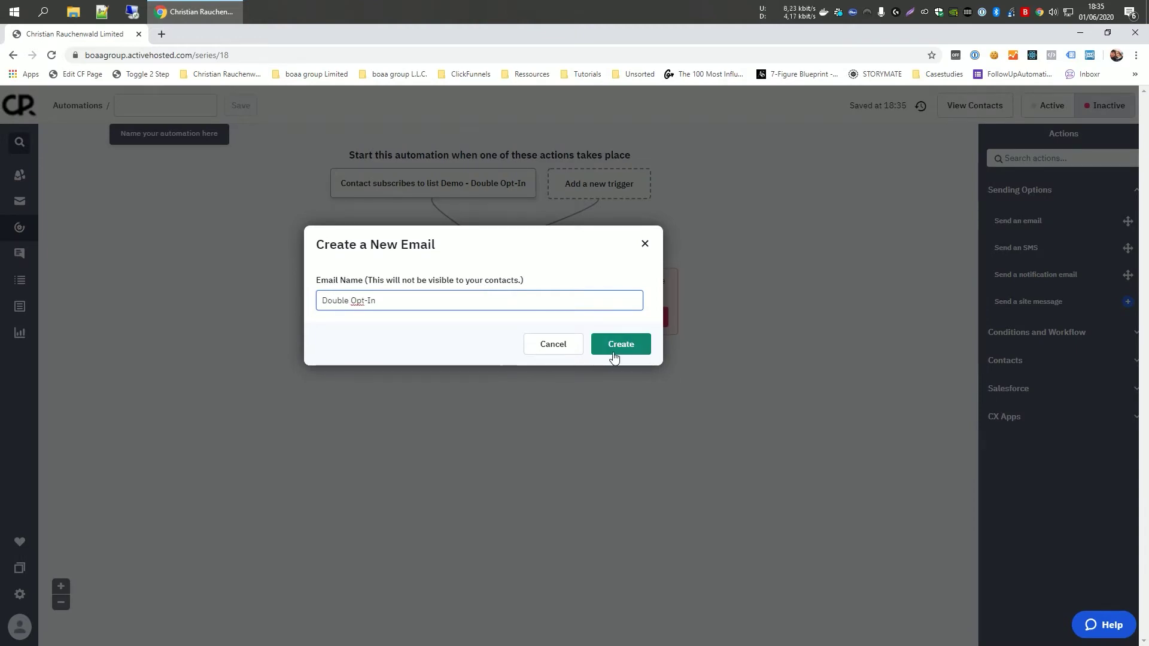
left_click(613, 355)
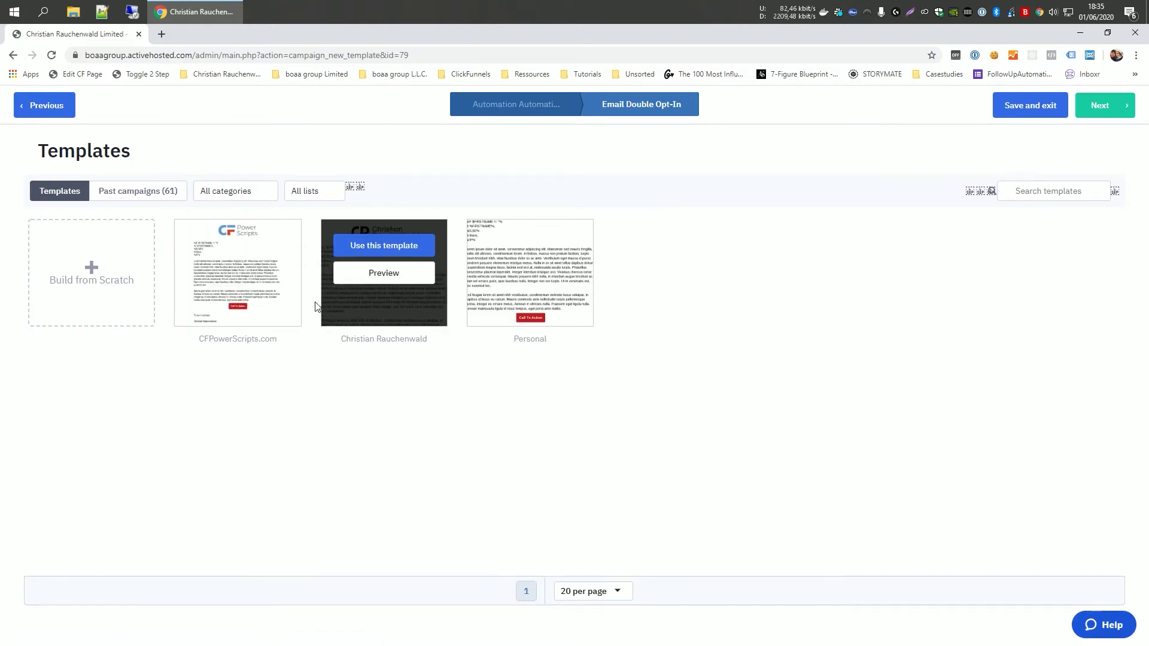
left_click(374, 250)
Set the subject to '[Action Required] Please Confirm Your Subscription' and the sender to the info address.
left_click(472, 211)
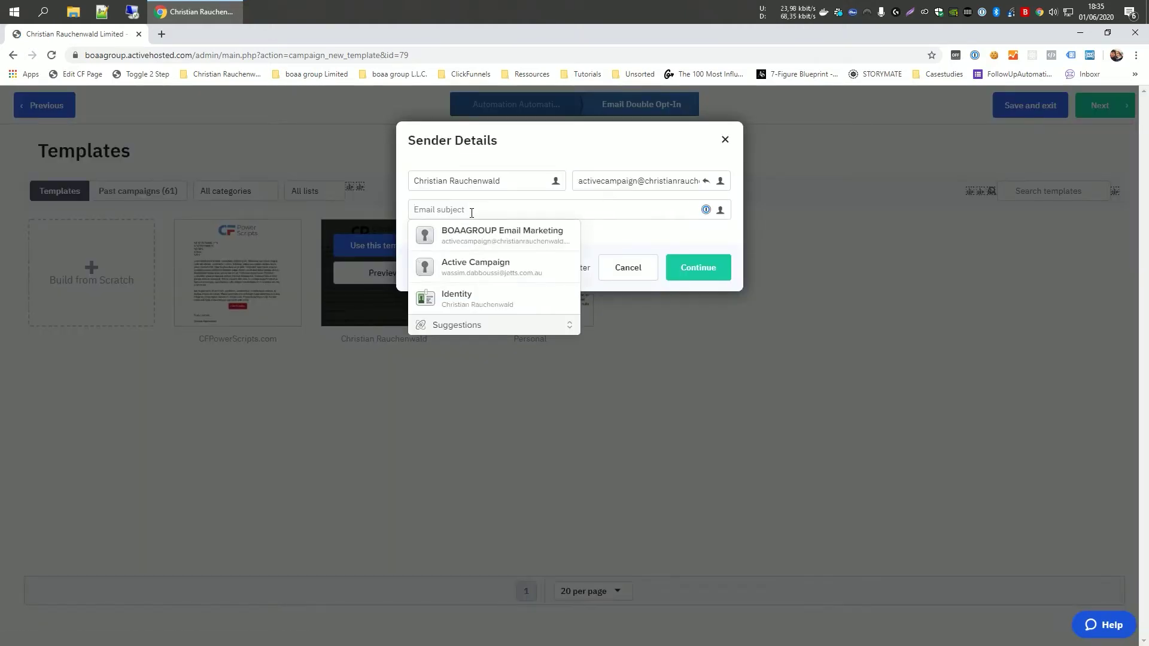
type("[Aci")
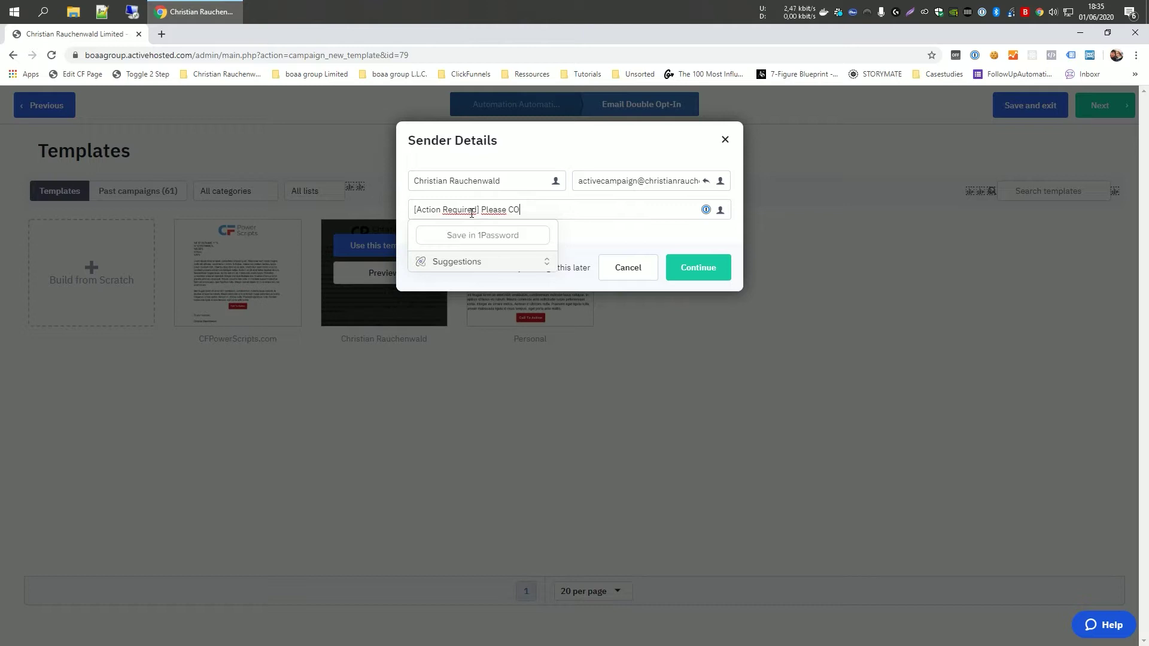
key("BackSpace")
key("BackSpace")
key("BackSpace")
type("Subscription")
double_click(617, 181)
type("in")
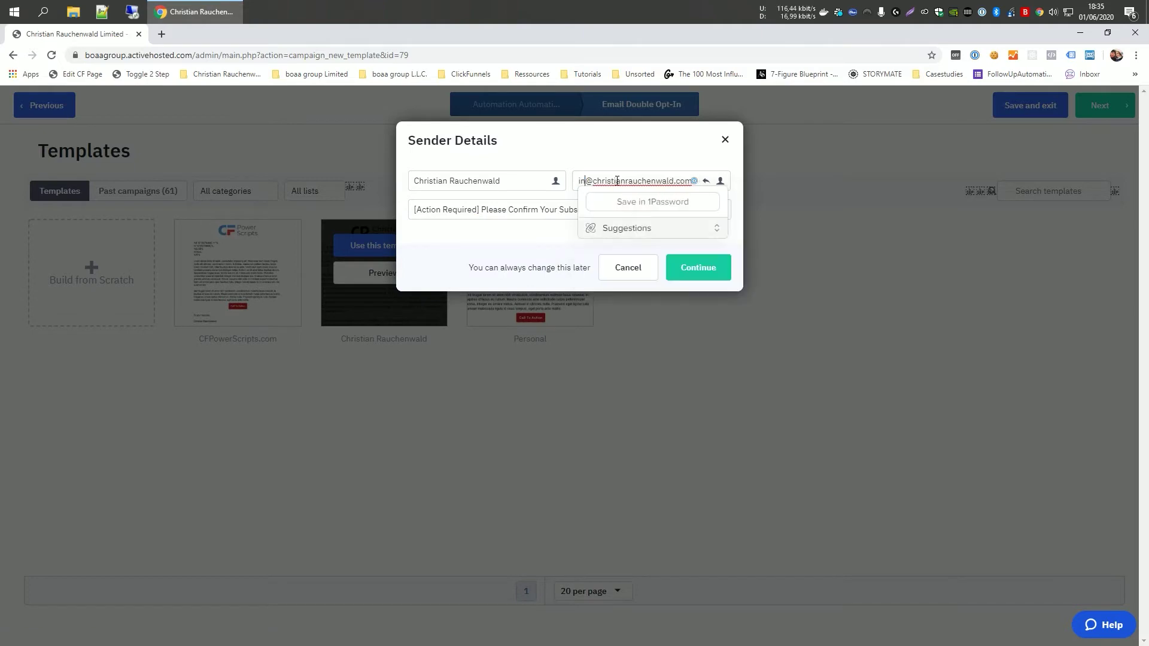
type("fo")
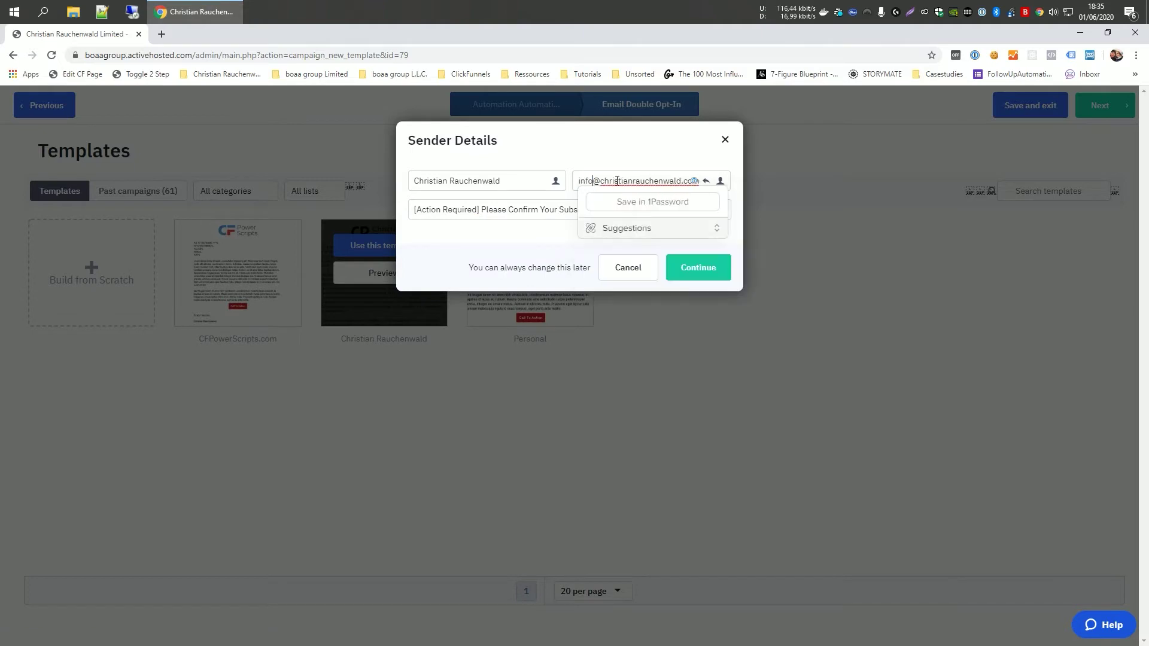
In the email designer, relabel the call-to-action button 'Confirm Subscription'.
left_click(705, 269)
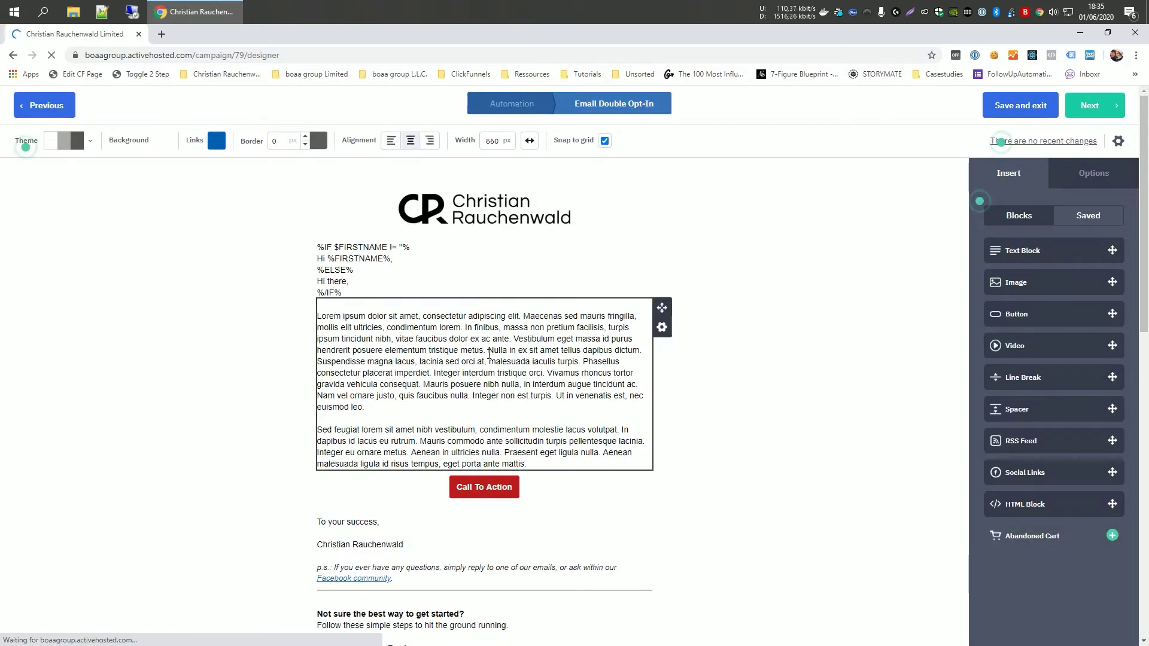
scroll(489, 355, "down", 5)
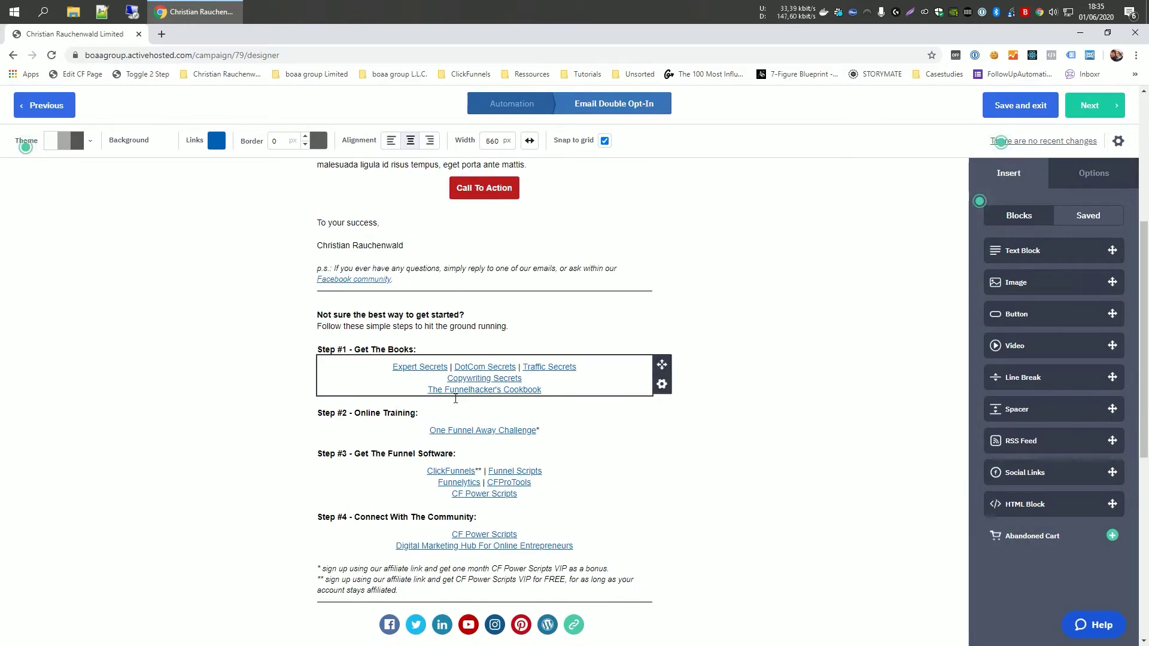
scroll(539, 479, "down", 2)
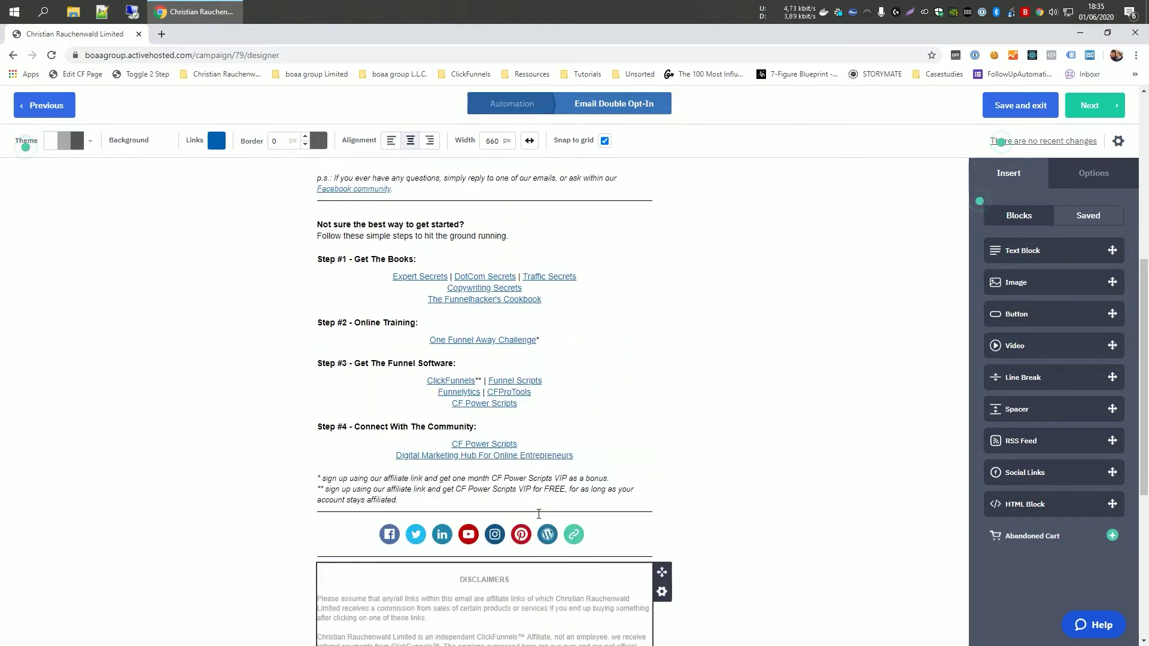
scroll(539, 513, "up", 5)
left_click(410, 303)
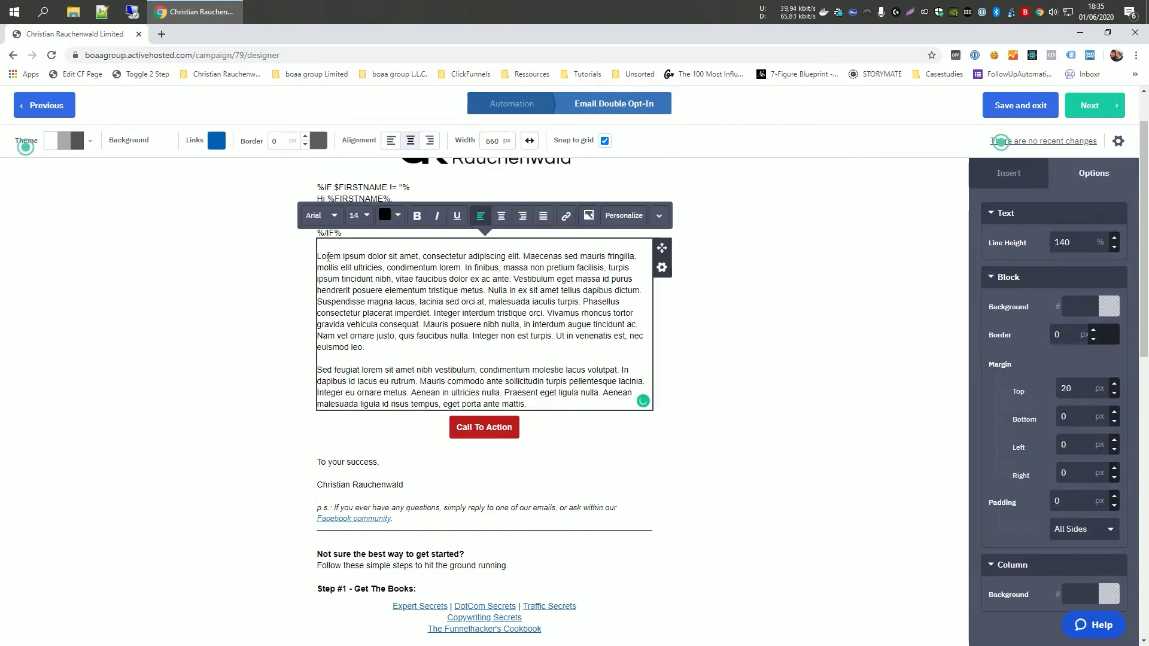
left_click_drag(327, 256, 527, 404)
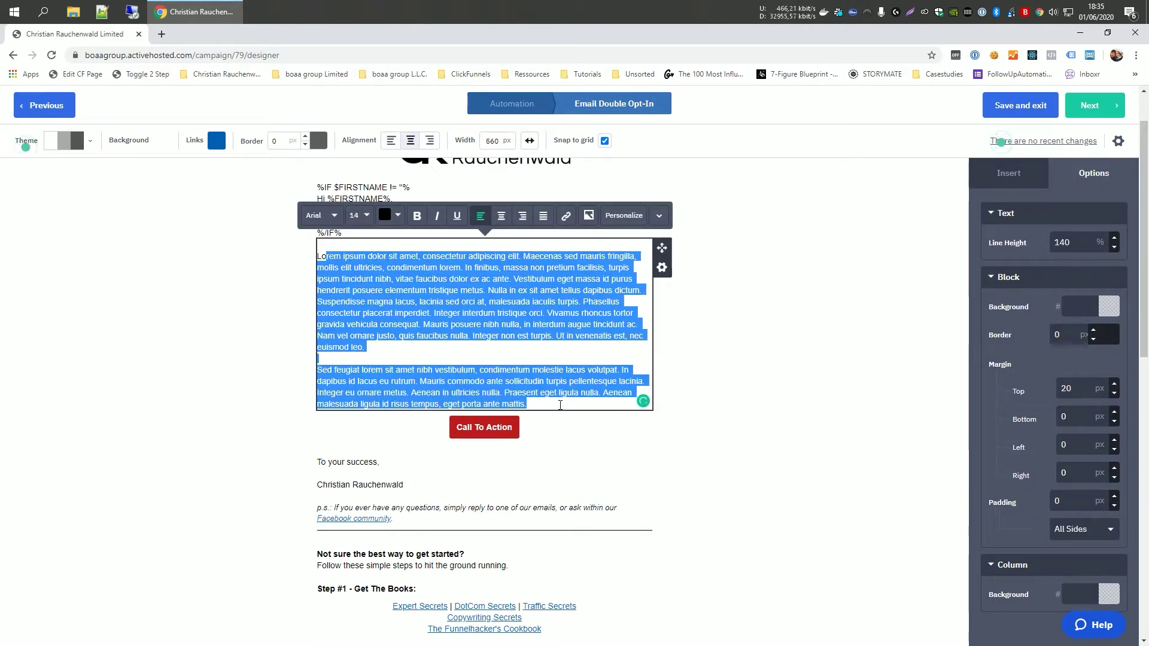
left_click(560, 406)
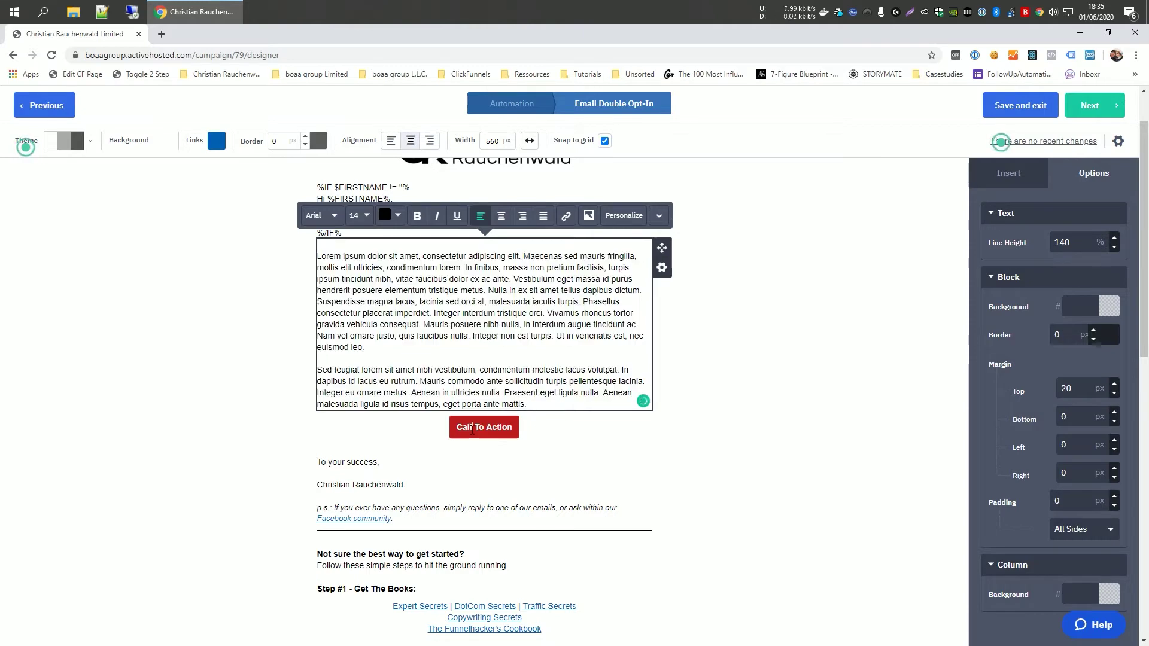
left_click(472, 430)
type("Confirm")
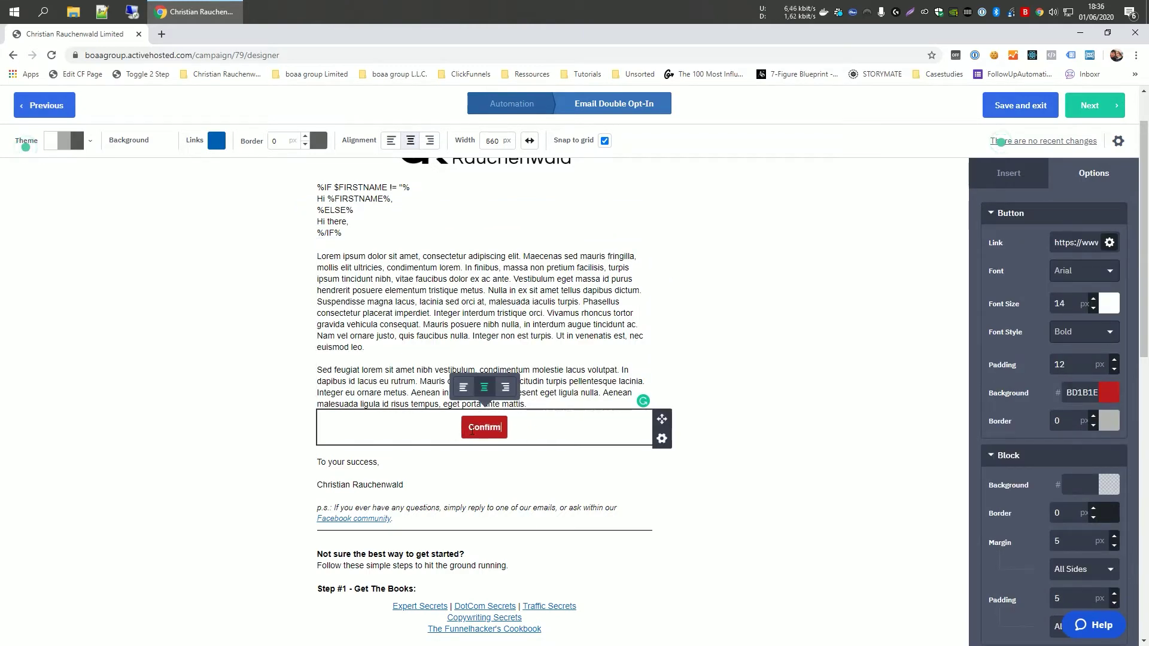
type(" Subscription")
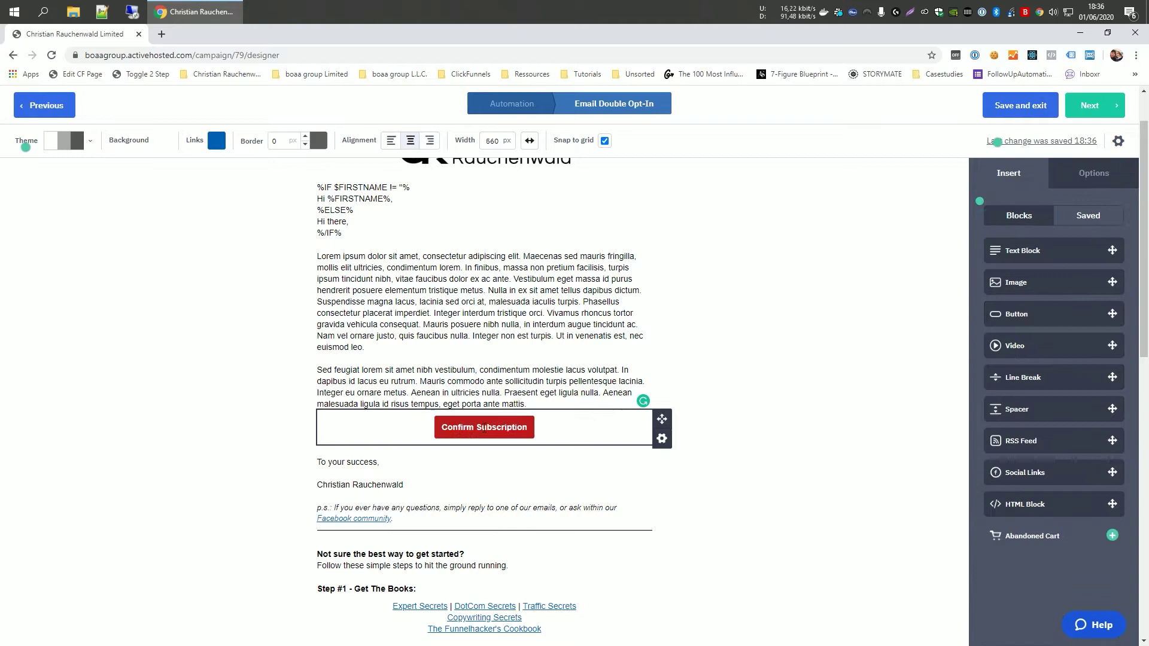
left_click(469, 426)
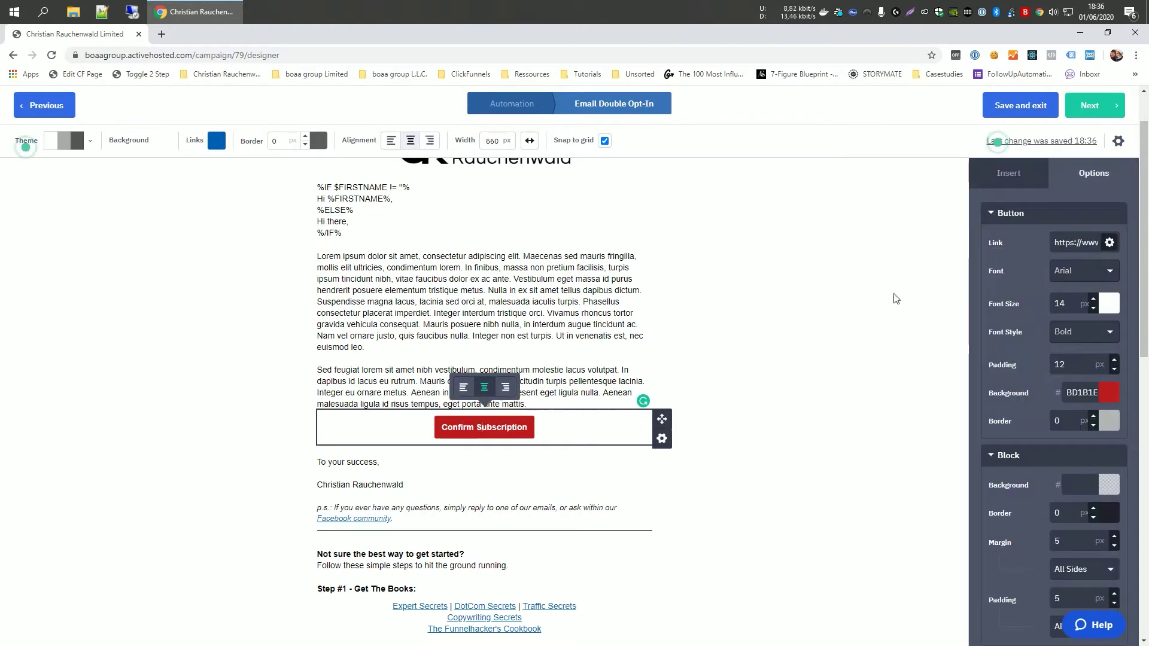
triple_click(1076, 243)
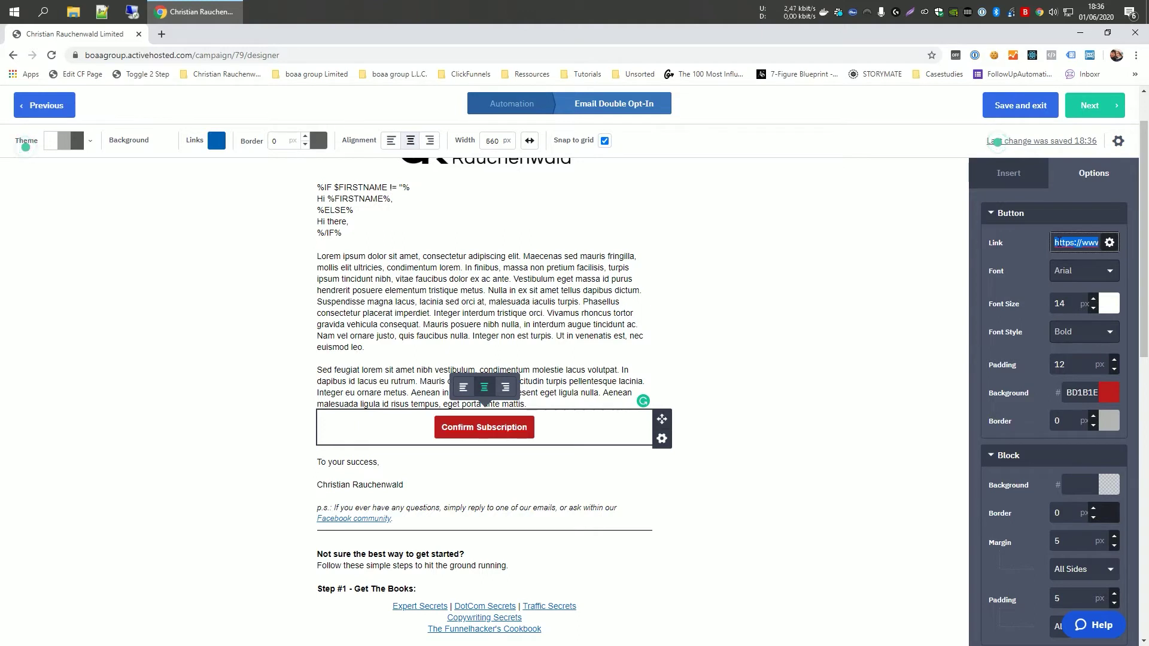
type("htt")
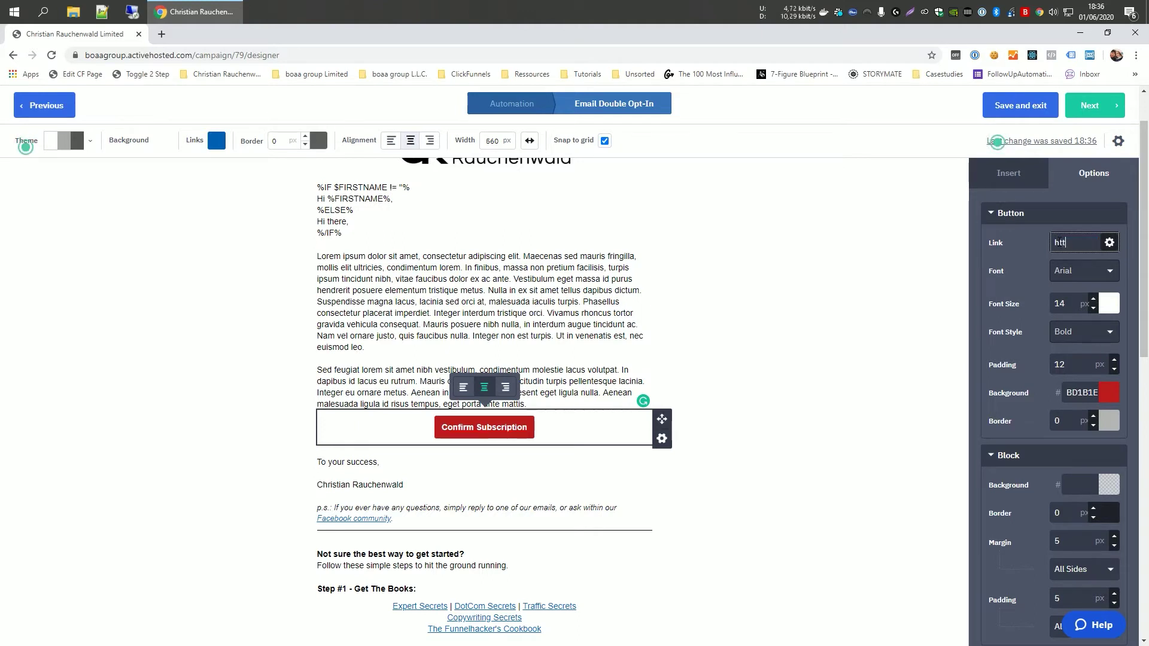
type("ps://www.demo.cfpowerscripts.com")
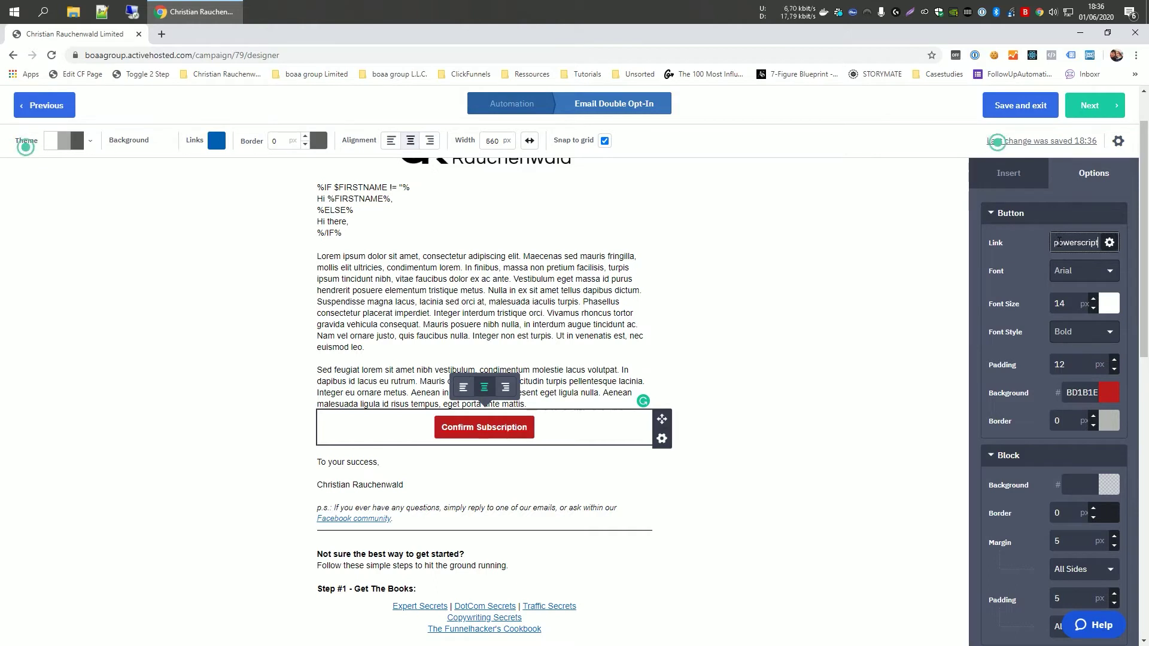
left_click(804, 217)
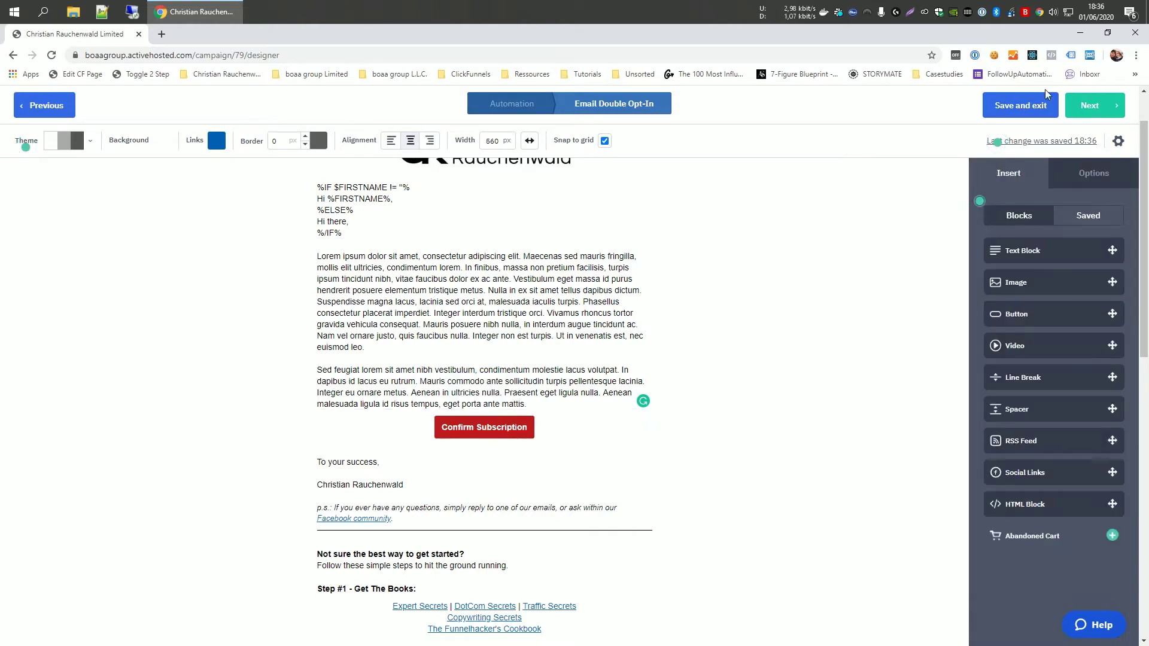
left_click(1090, 106)
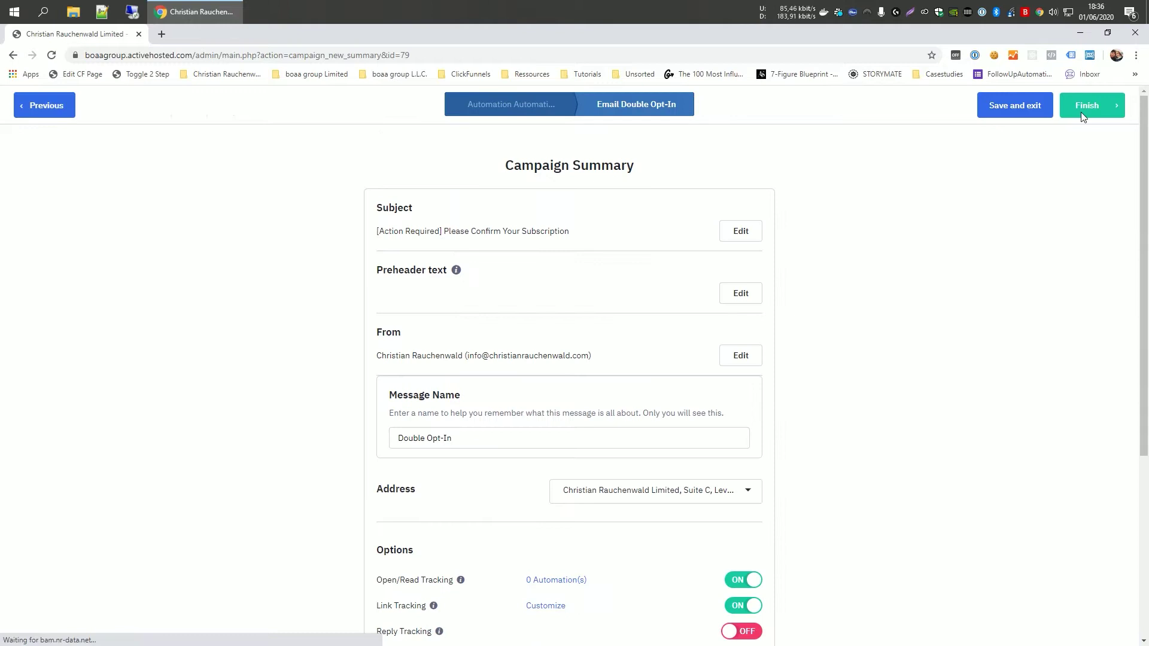
Finish the Double Opt-In email and save it as the automation's send-email step.
left_click(1088, 107)
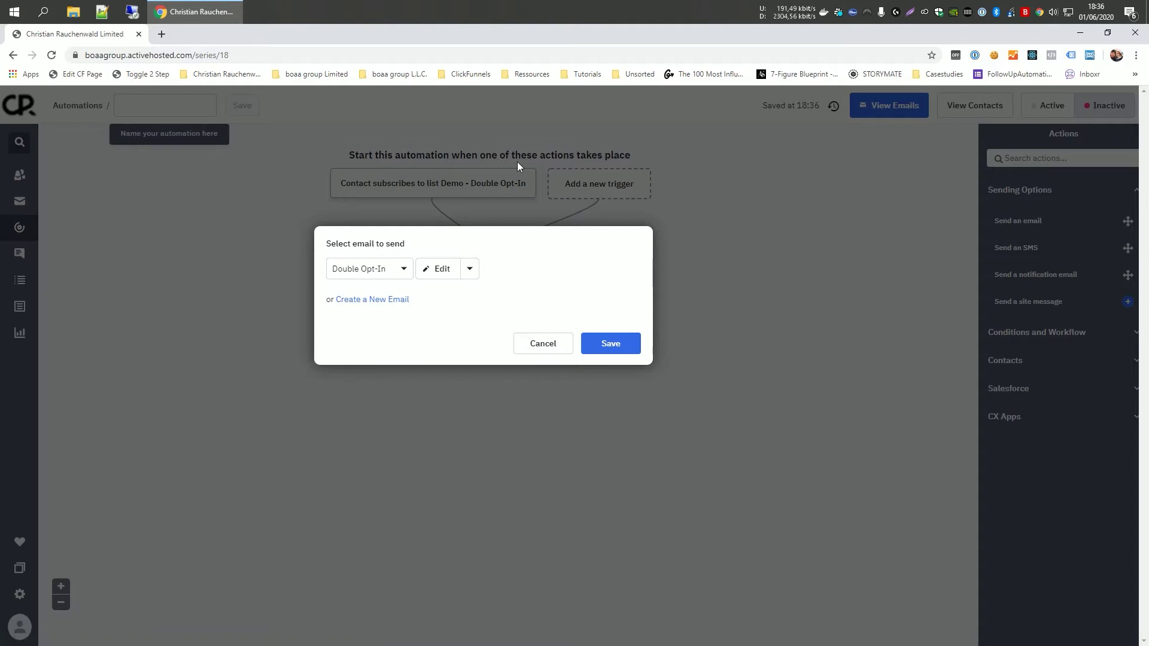
left_click(605, 344)
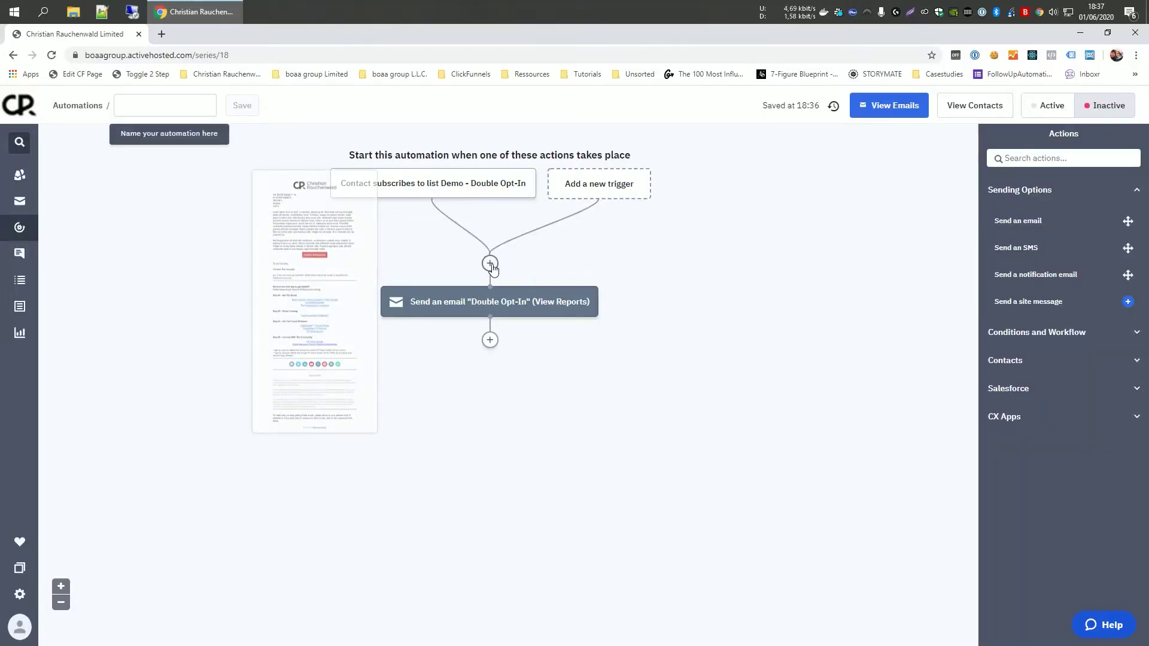
Insert an If/Else step before the email with the condition Country is Germany.
left_click(490, 264)
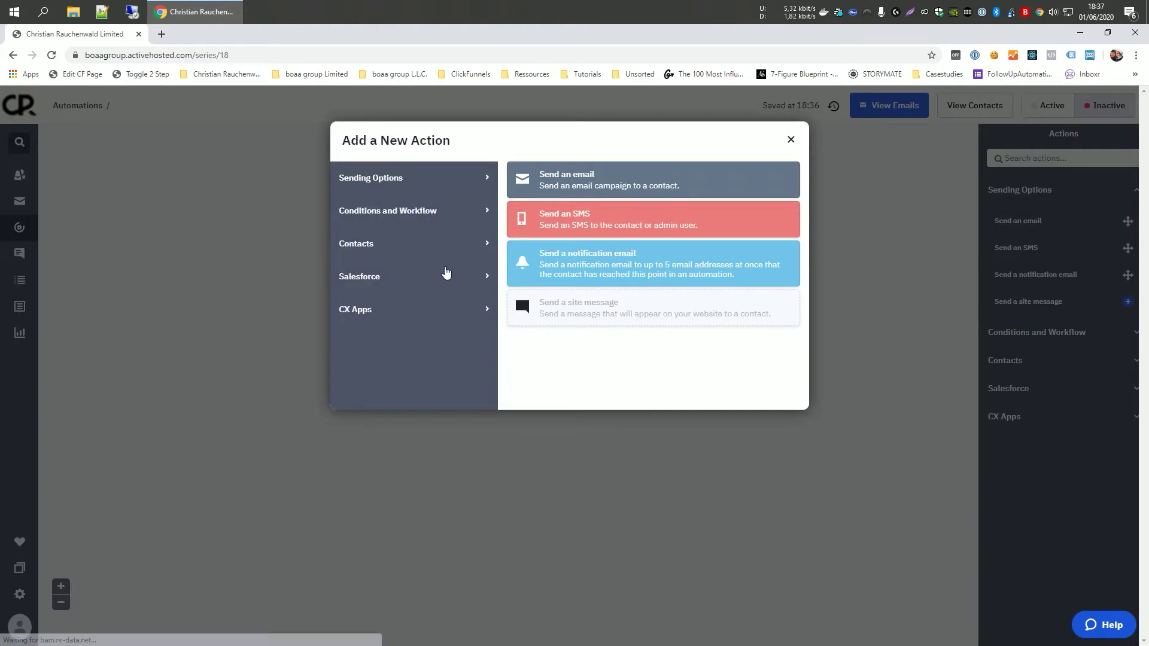
left_click(385, 213)
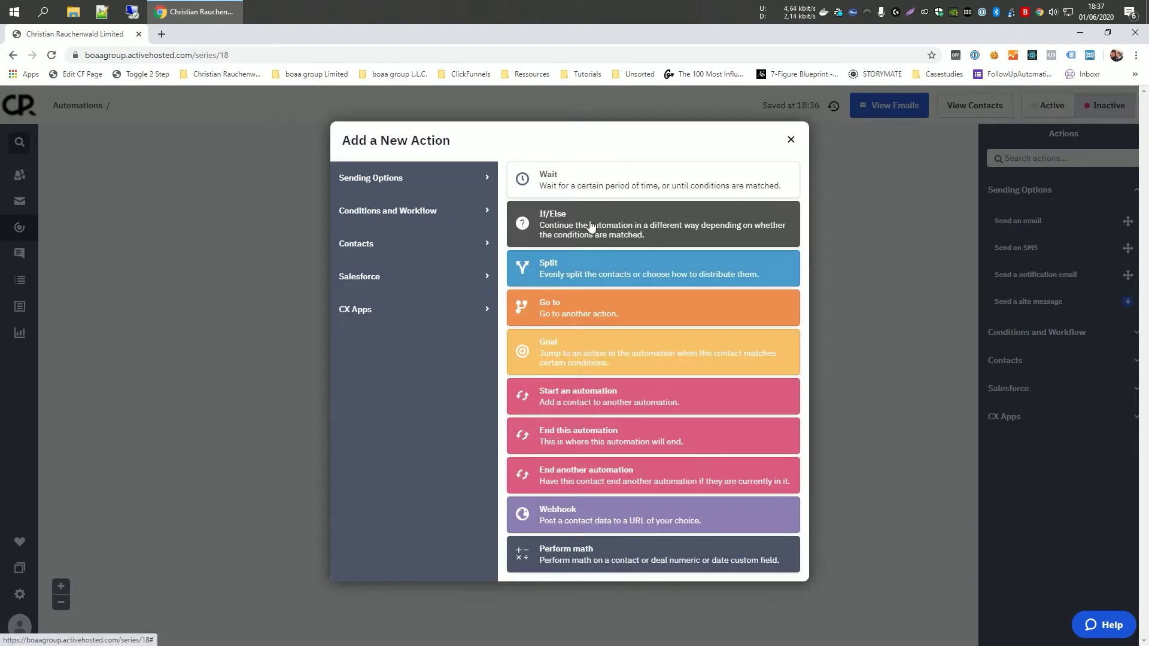
left_click(591, 222)
left_click(472, 198)
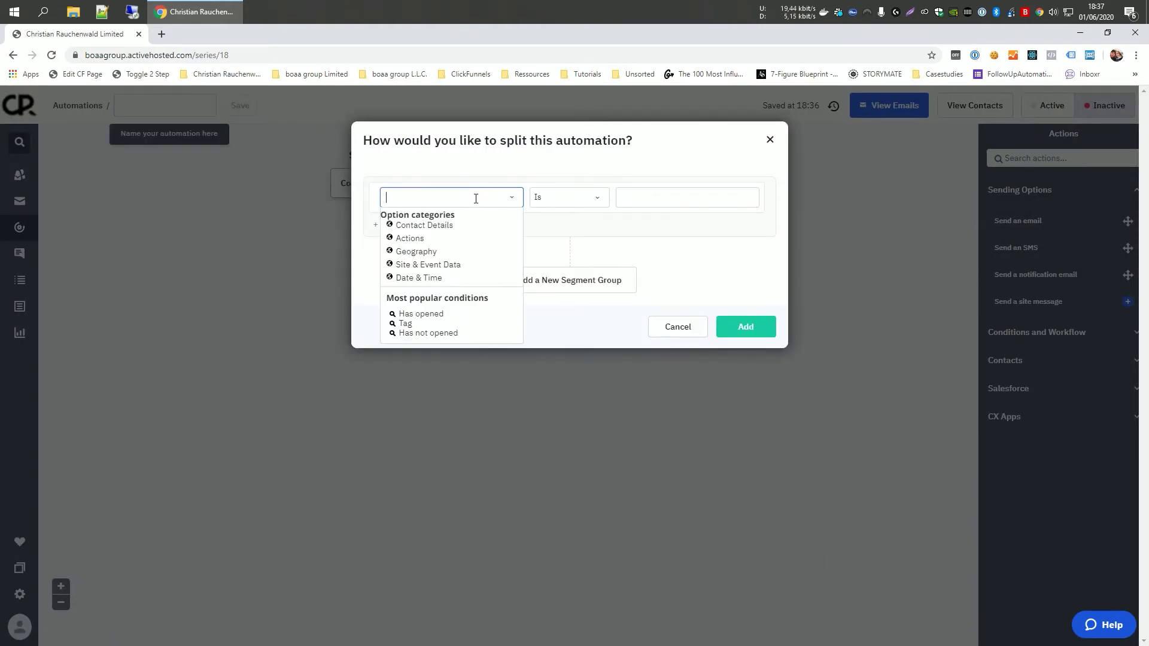
left_click(417, 252)
left_click(413, 248)
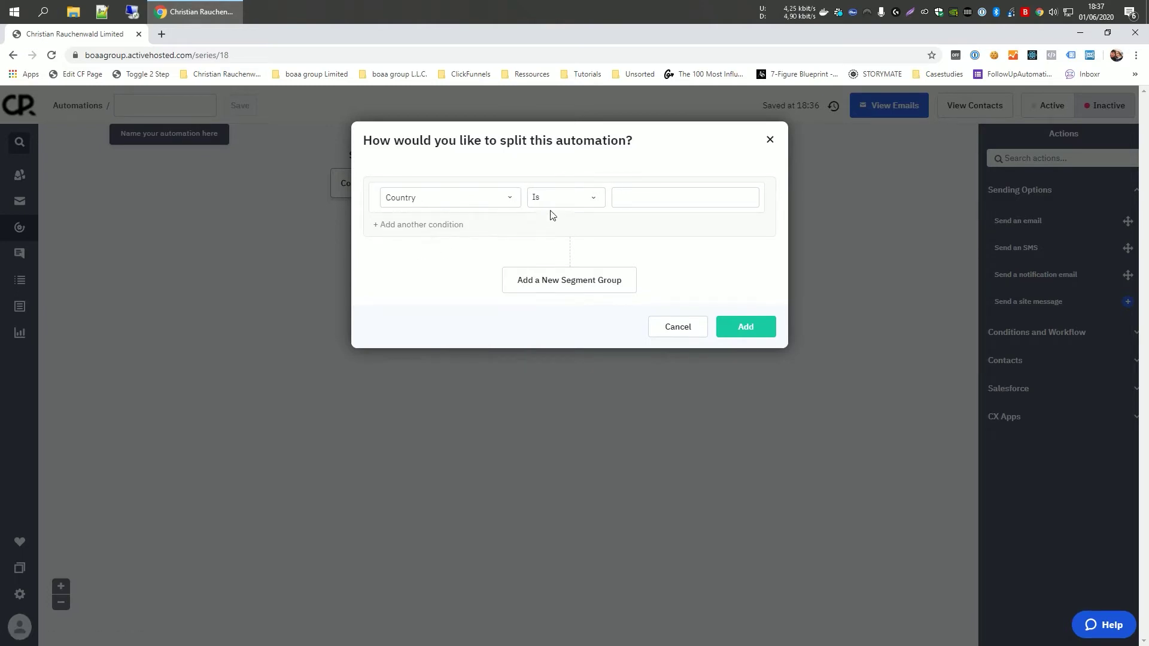
left_click(634, 197)
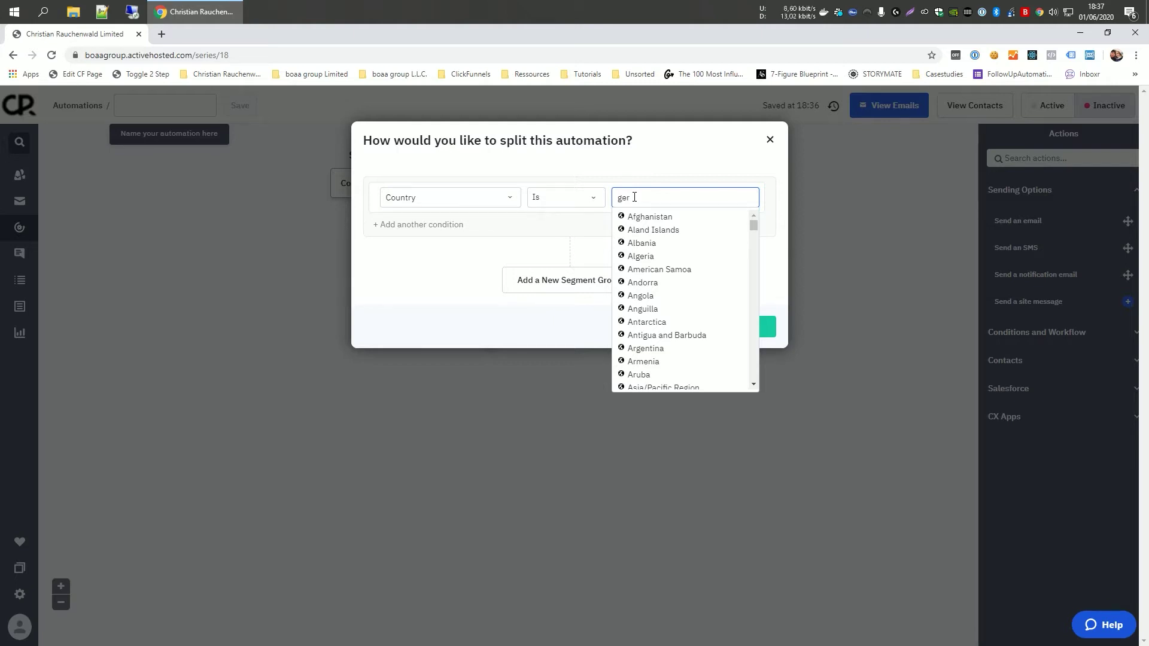
left_click(646, 235)
Add an Or condition for Country France, then remove that row again.
left_click(420, 226)
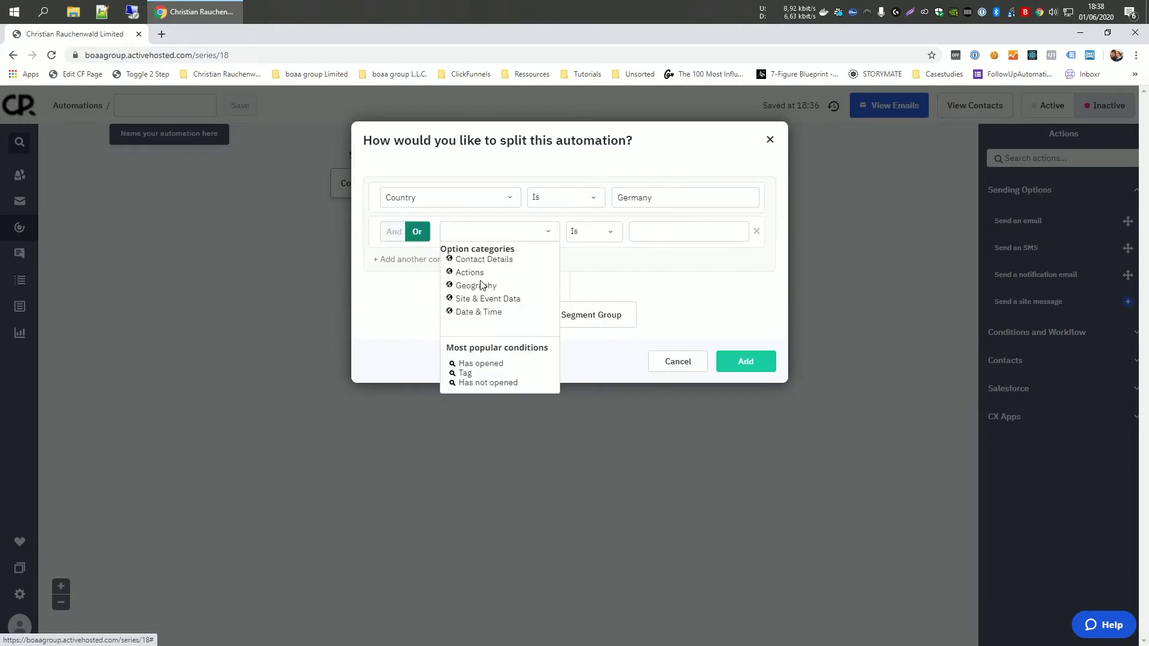
left_click(480, 287)
left_click(514, 274)
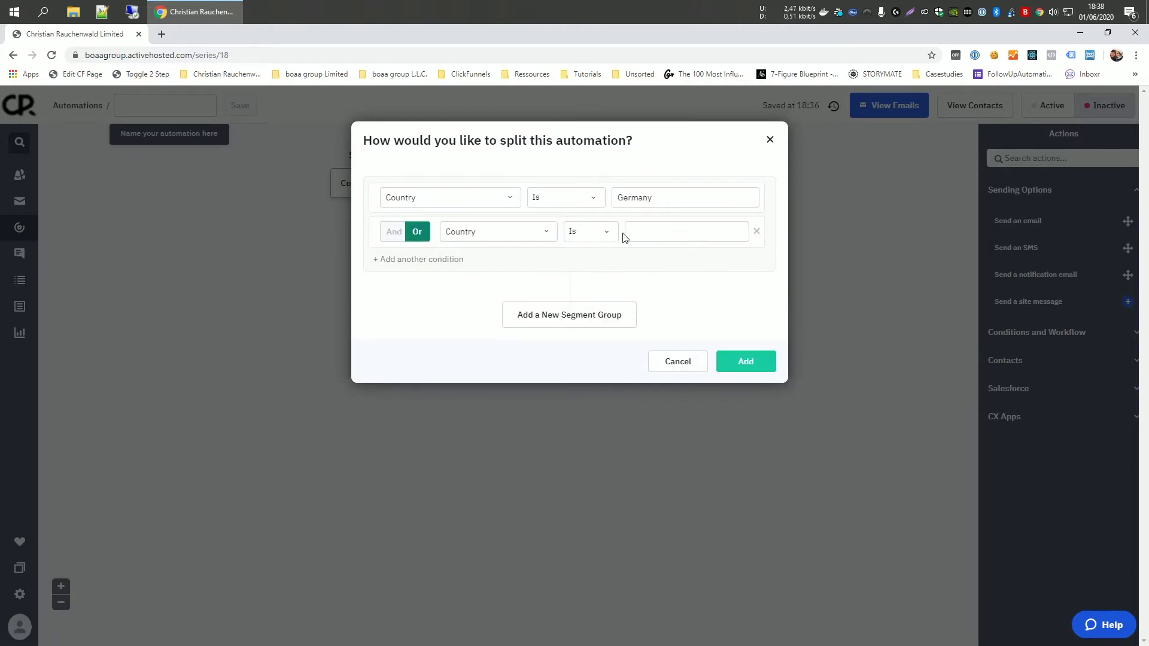
left_click(651, 232)
type("France")
key("Return")
left_click(757, 232)
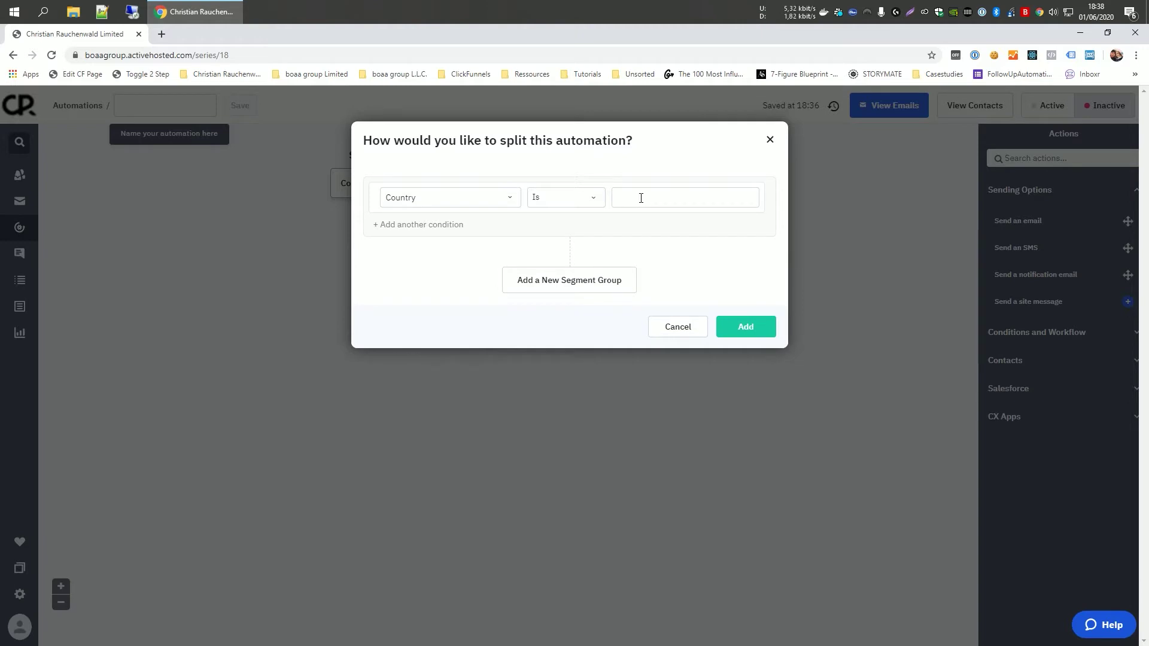
Change the country value to European Union and add the condition to the automation.
left_click(641, 198)
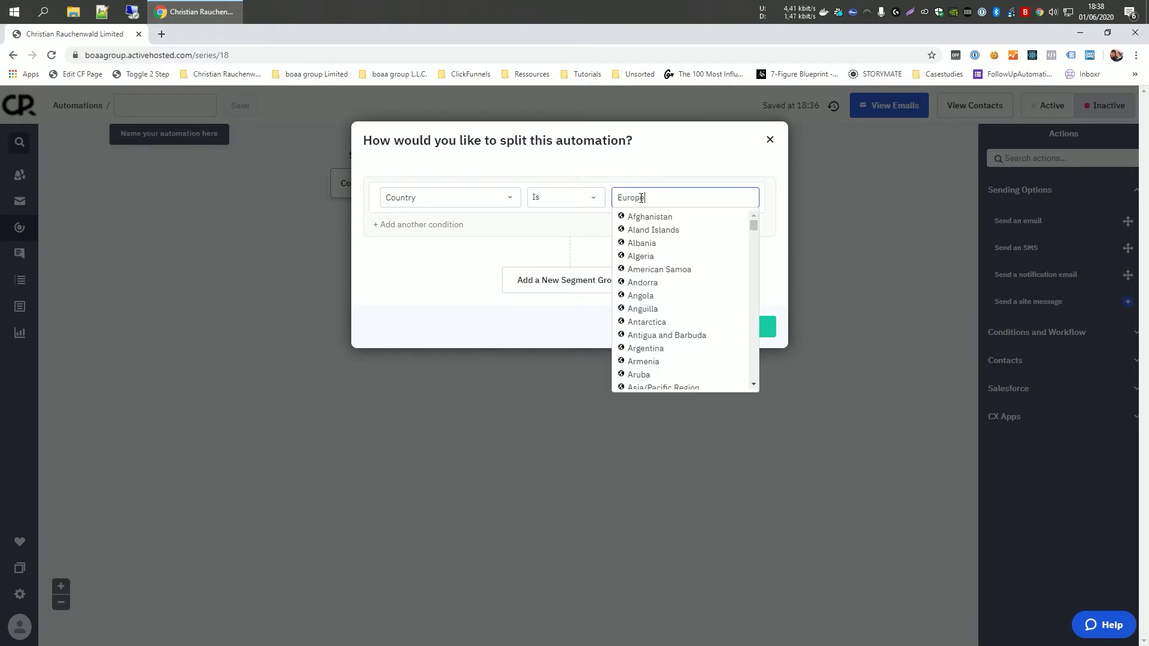
type("Europe")
left_click(661, 230)
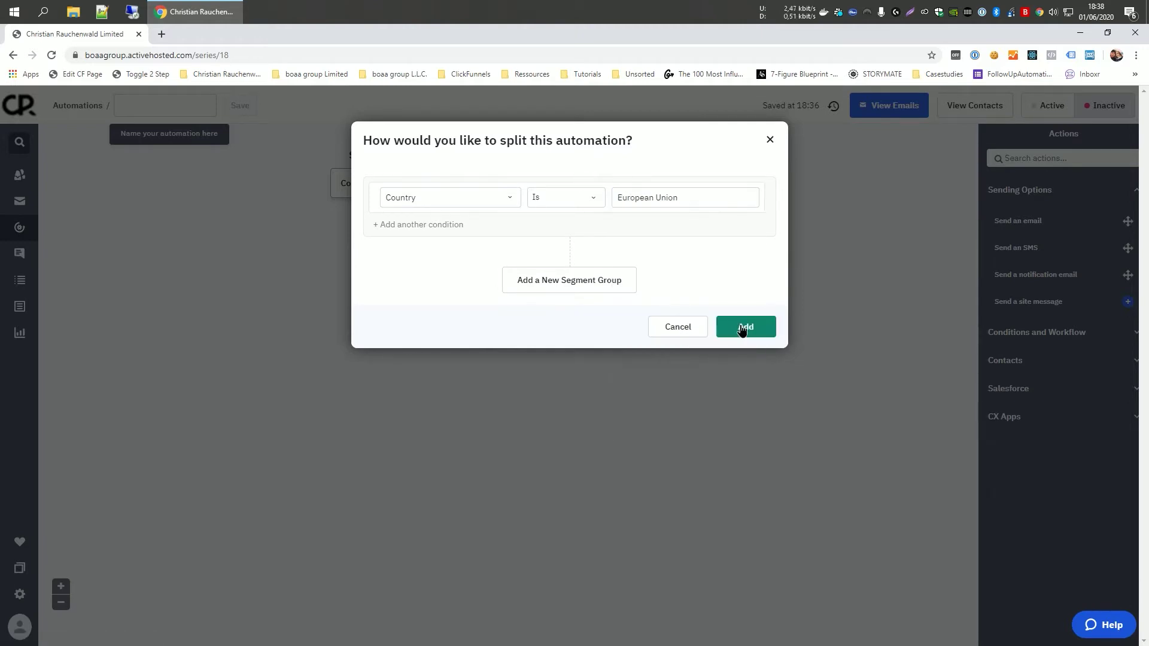
left_click(744, 327)
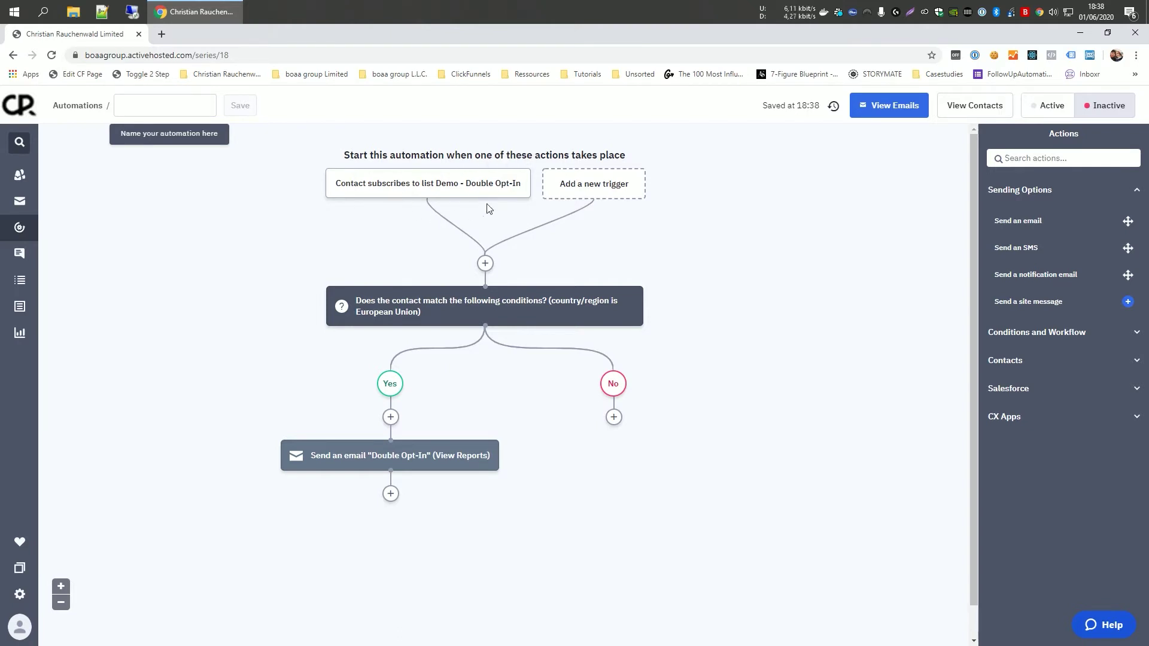
mouse_move(597, 308)
mouse_move(398, 457)
Add a 'wait until specific conditions are met' step after the Double Opt-In email.
scroll(579, 427, "down", 1)
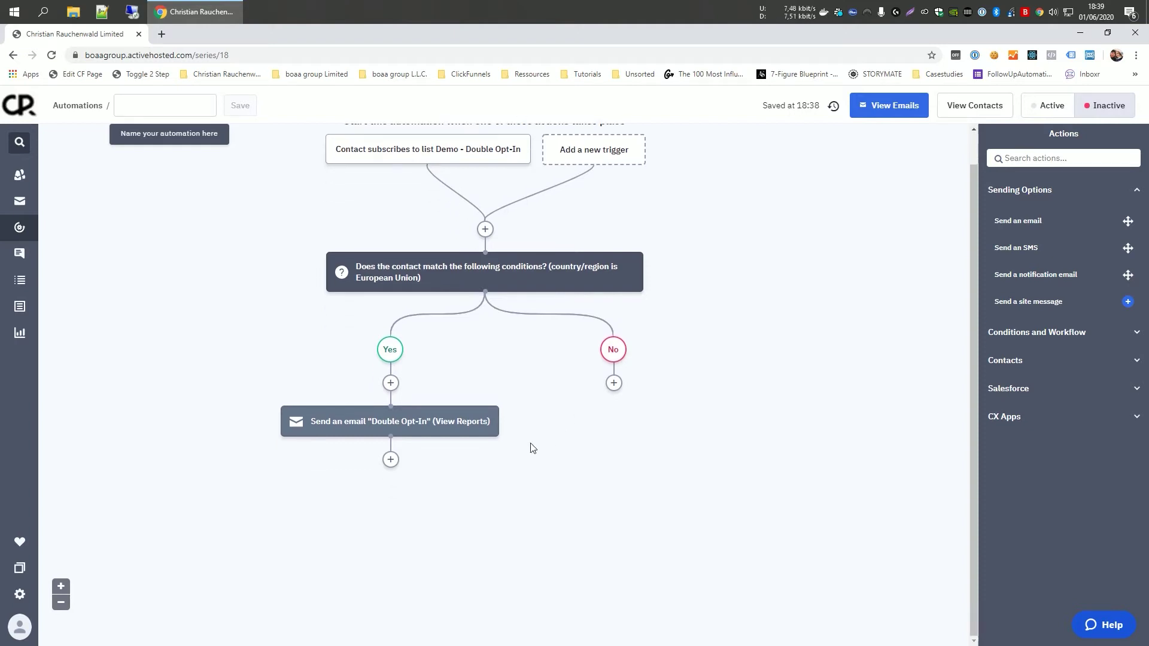
left_click(391, 460)
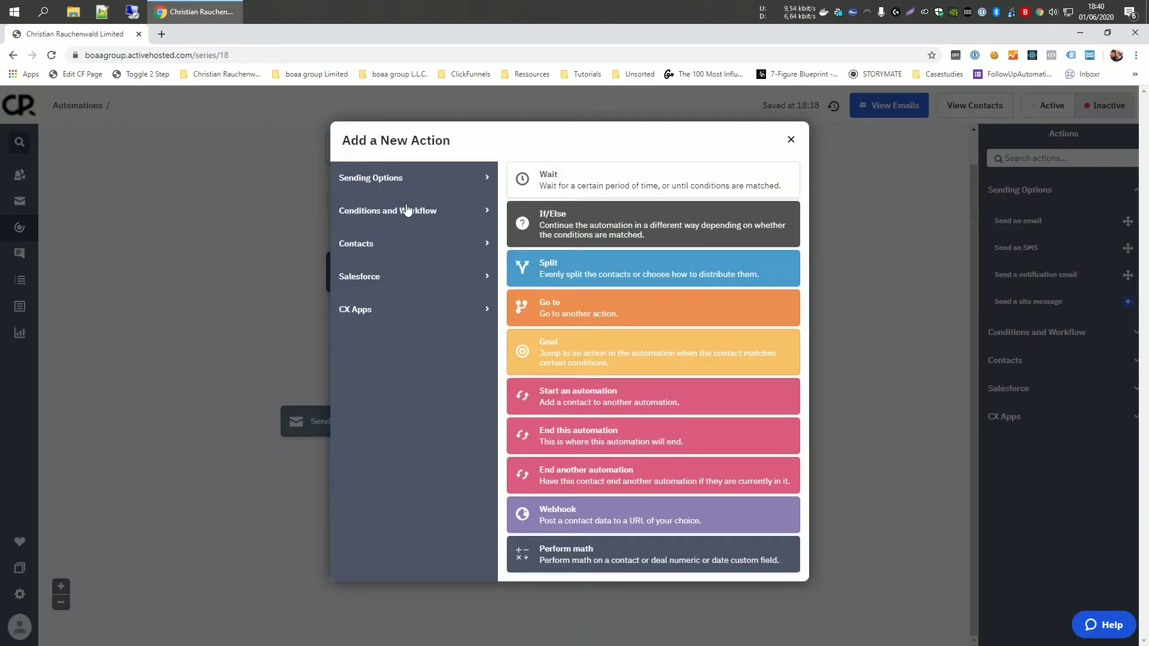
left_click(569, 184)
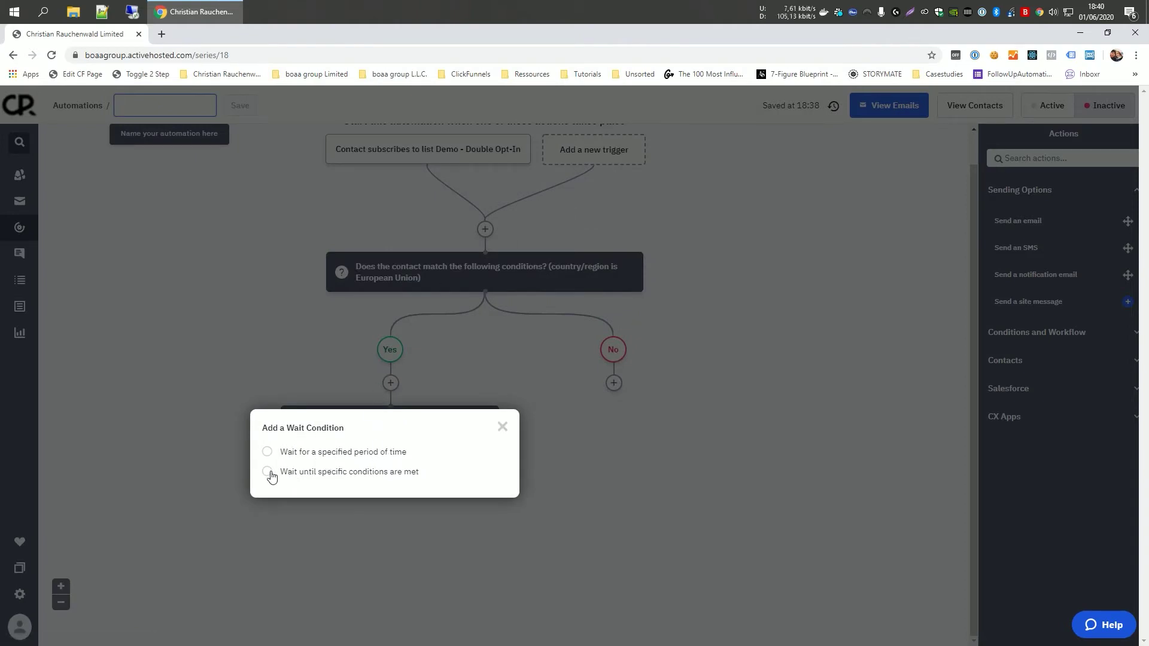
left_click(327, 473)
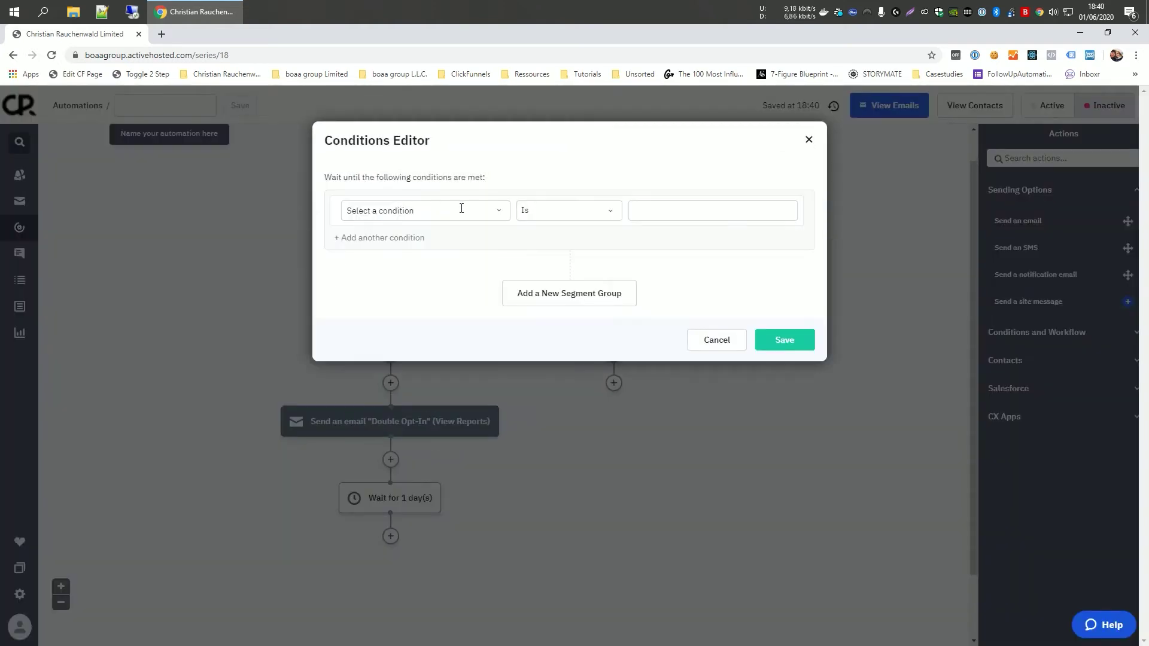
Set the wait to 'has clicked a link' in Double Opt-In, link demo.cfpowerscripts.com, and save.
left_click(462, 208)
left_click(371, 252)
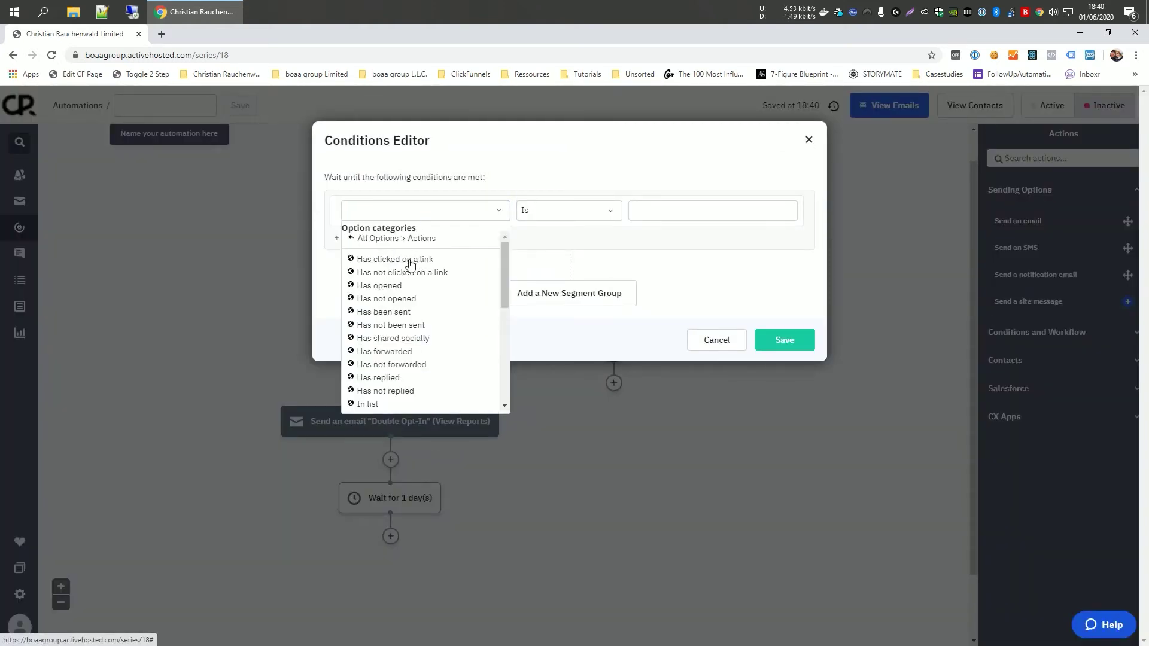
left_click(410, 264)
left_click(544, 215)
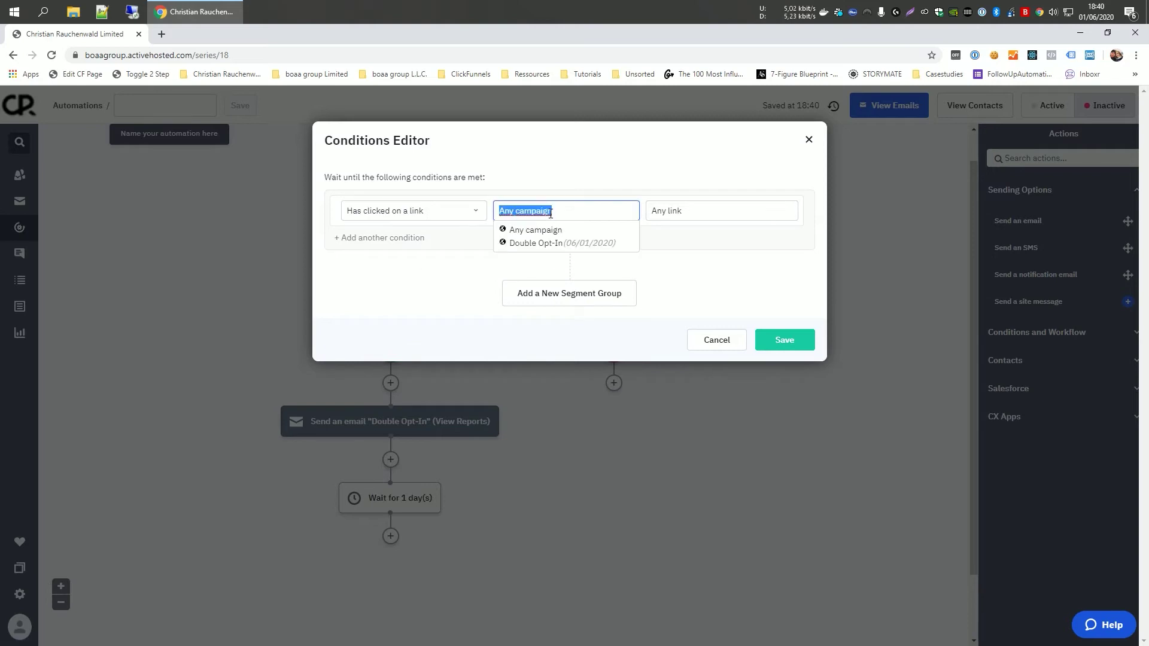
left_click(551, 244)
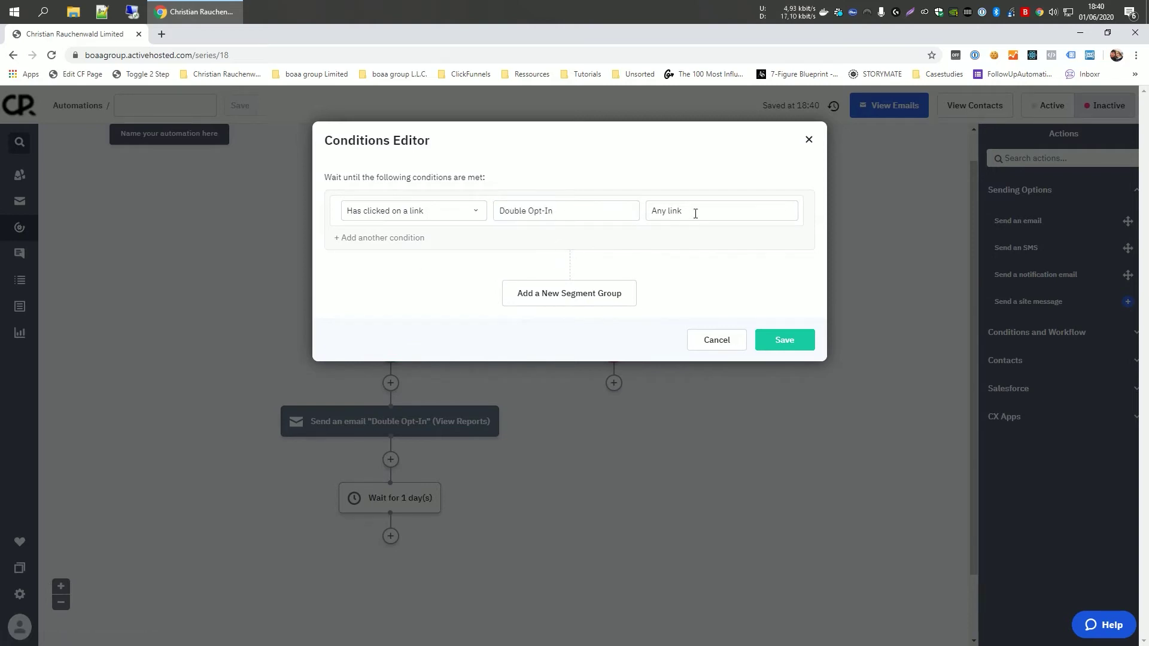
left_click(718, 213)
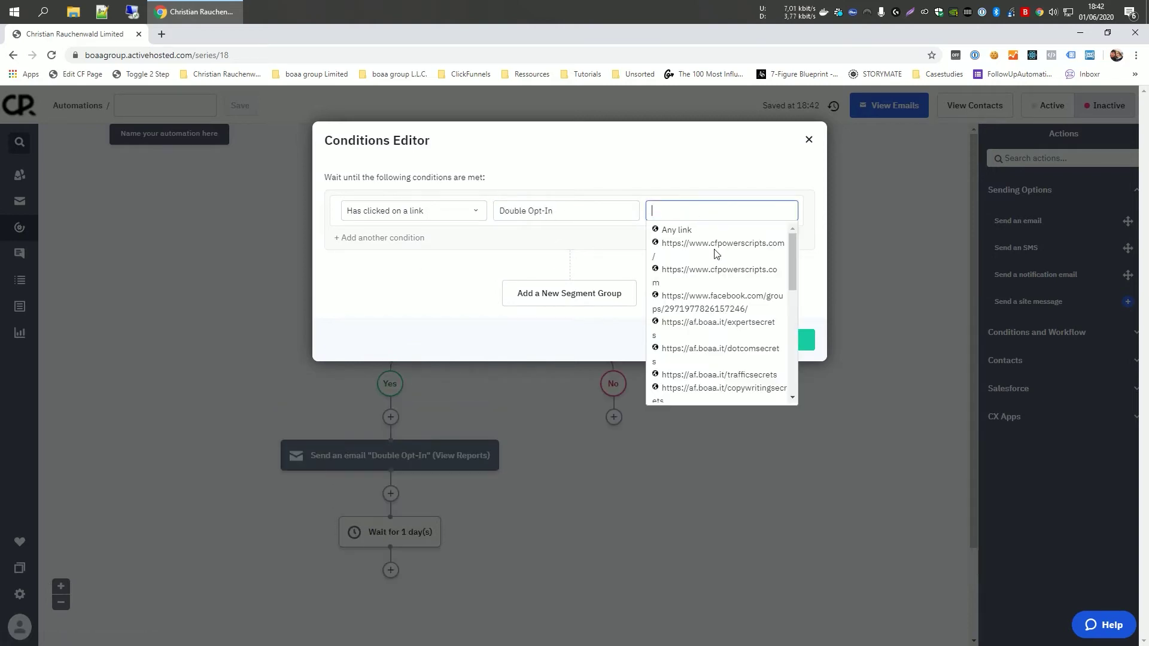
scroll(720, 266, "down", 6)
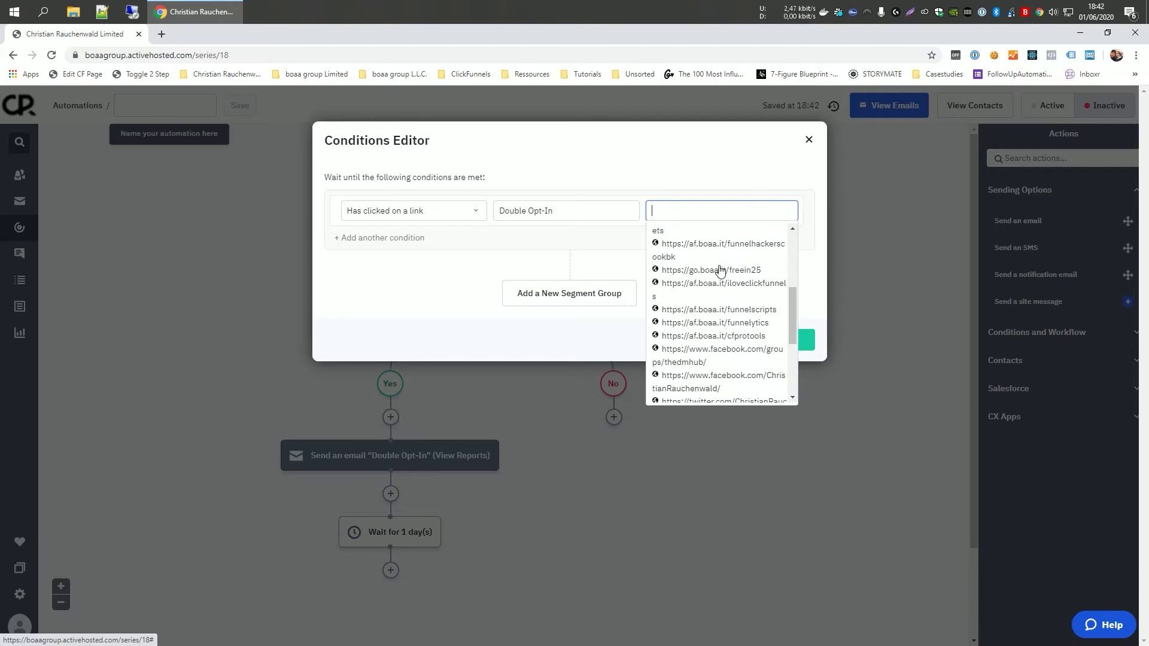
scroll(720, 270, "down", 5)
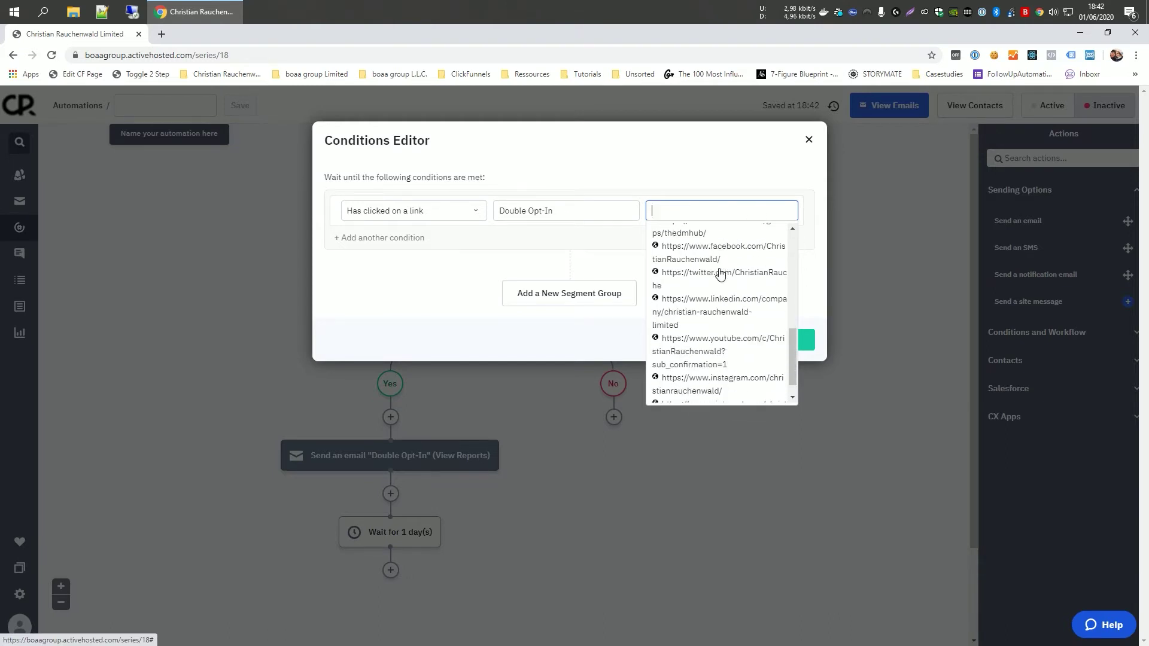
scroll(720, 386, "up", 10)
type("demo")
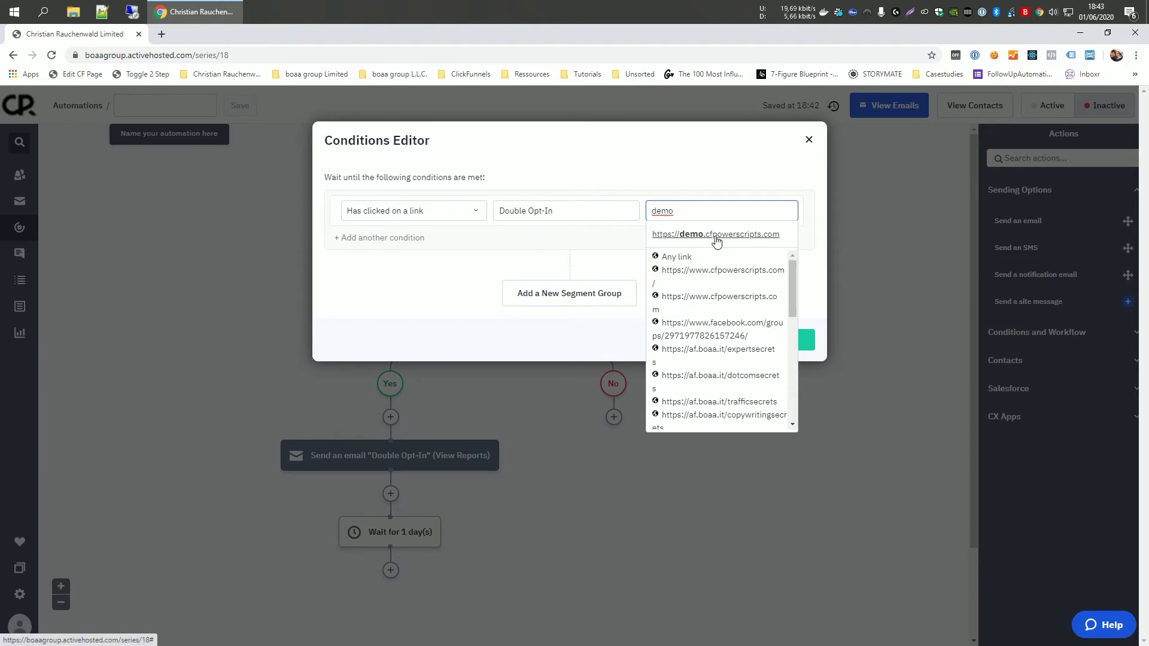
left_click(736, 235)
left_click(785, 345)
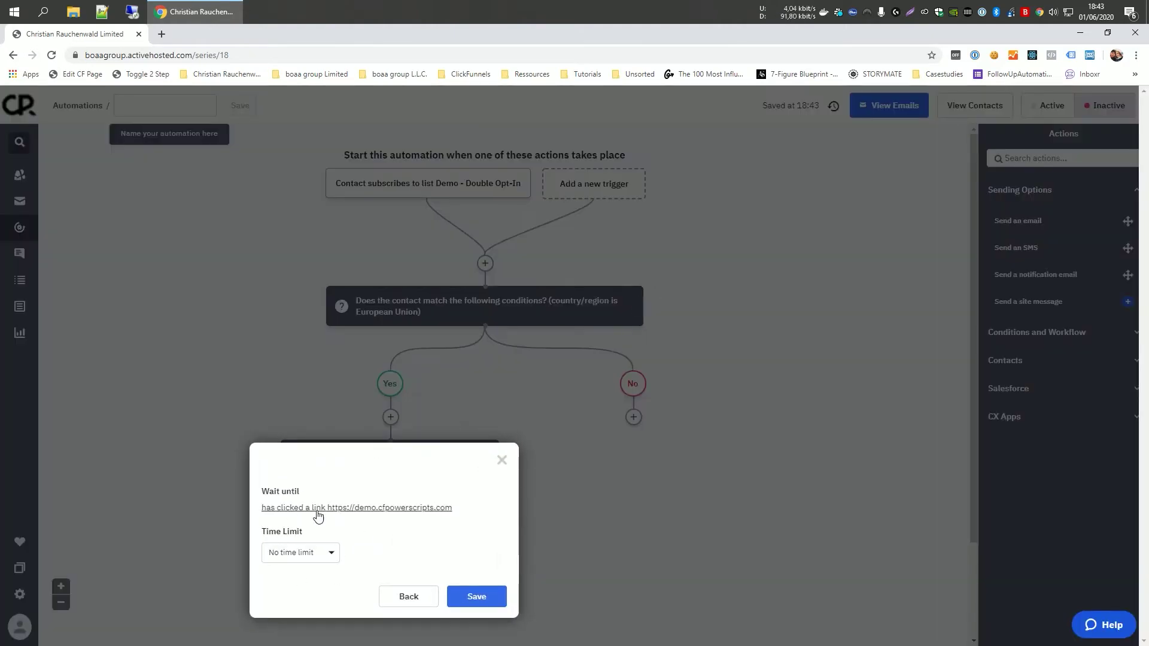
Try an 'Up to' time limit, revert to No time limit, and save the wait step.
left_click(332, 555)
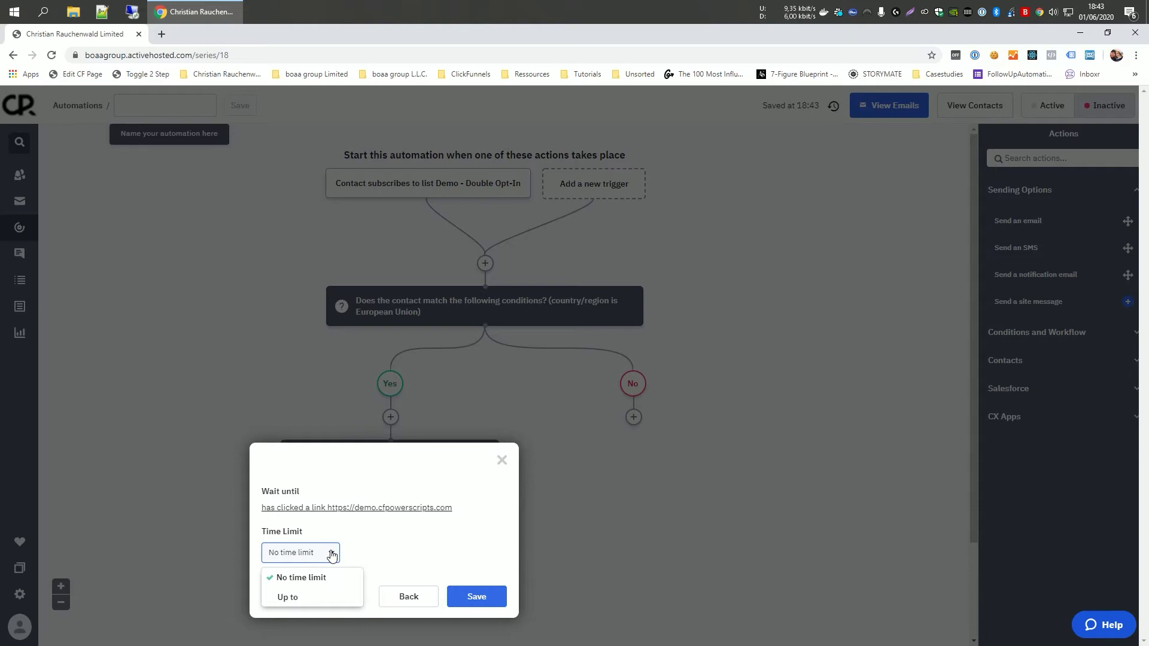
left_click(322, 597)
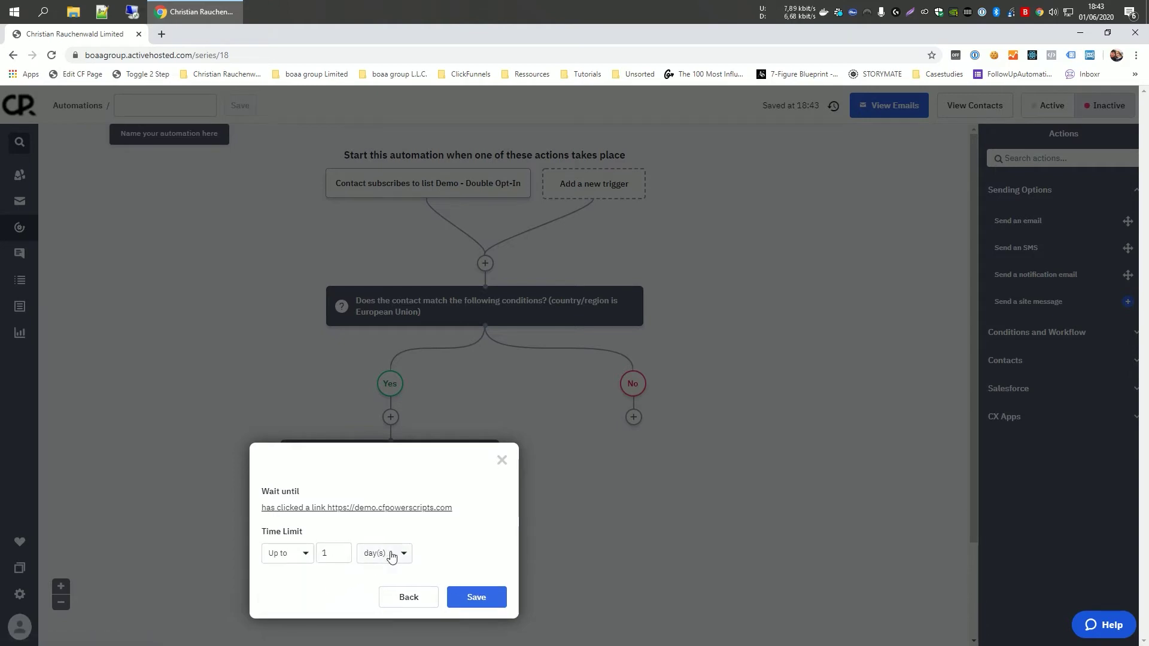
left_click(391, 555)
left_click(307, 561)
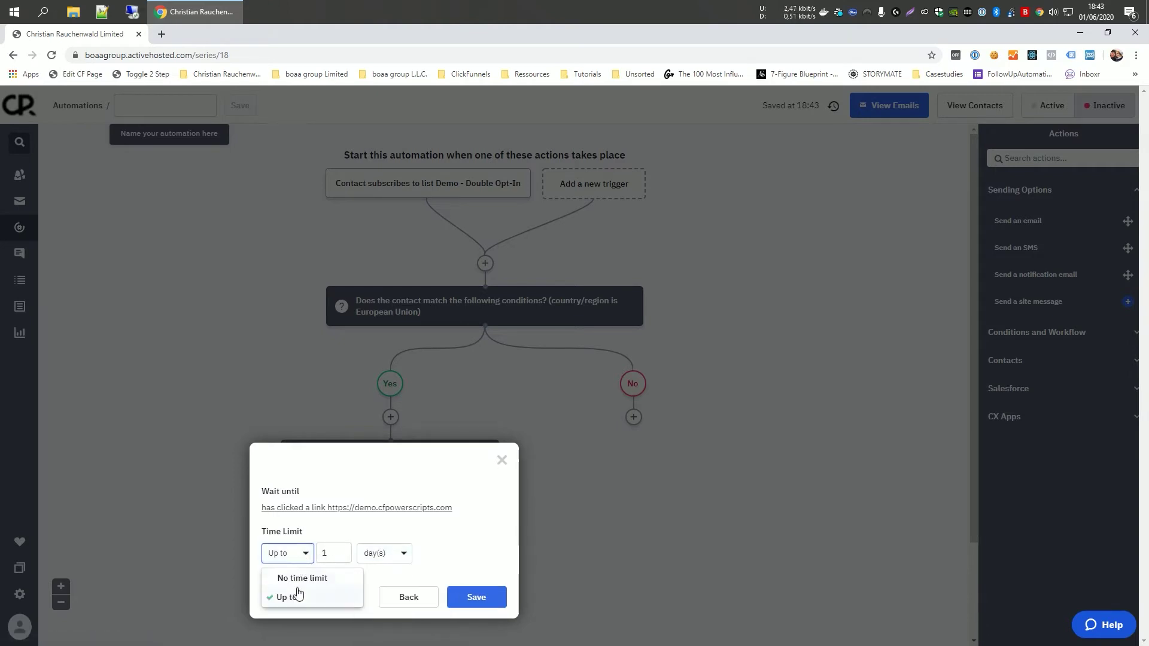
left_click(291, 580)
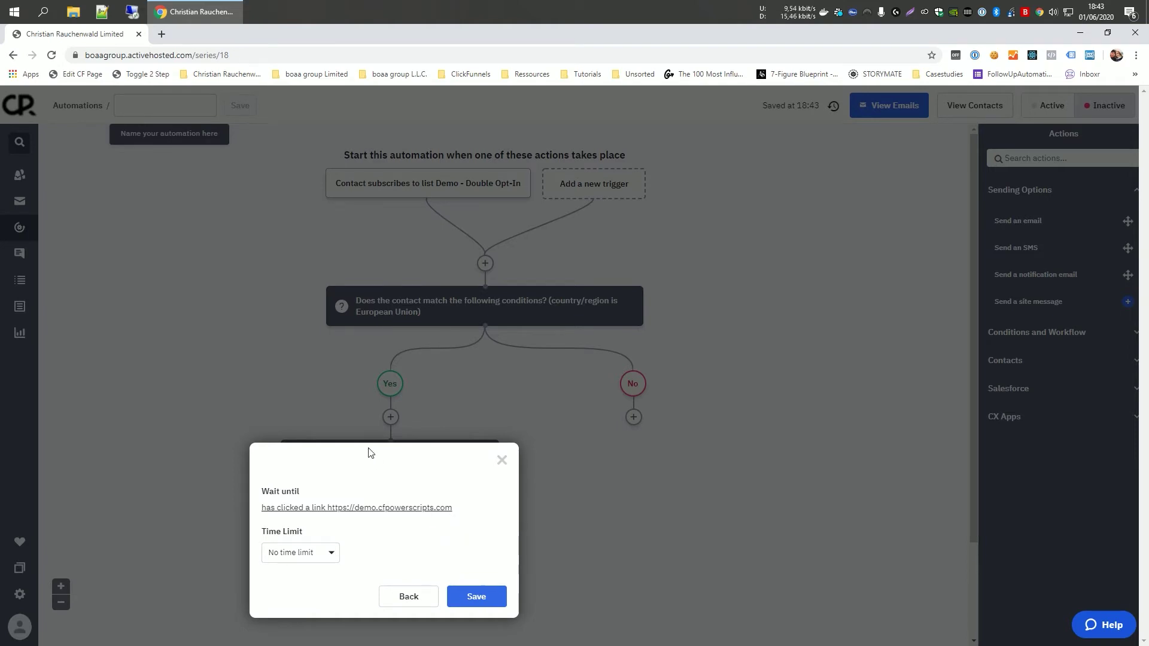
left_click(485, 599)
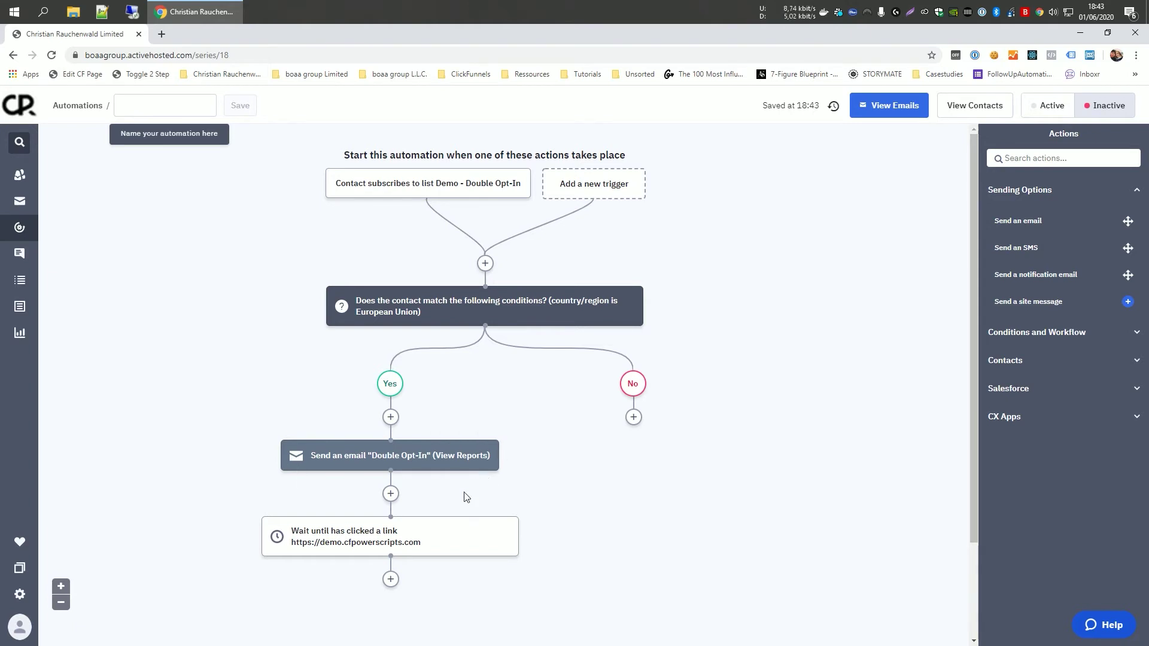
mouse_move(452, 528)
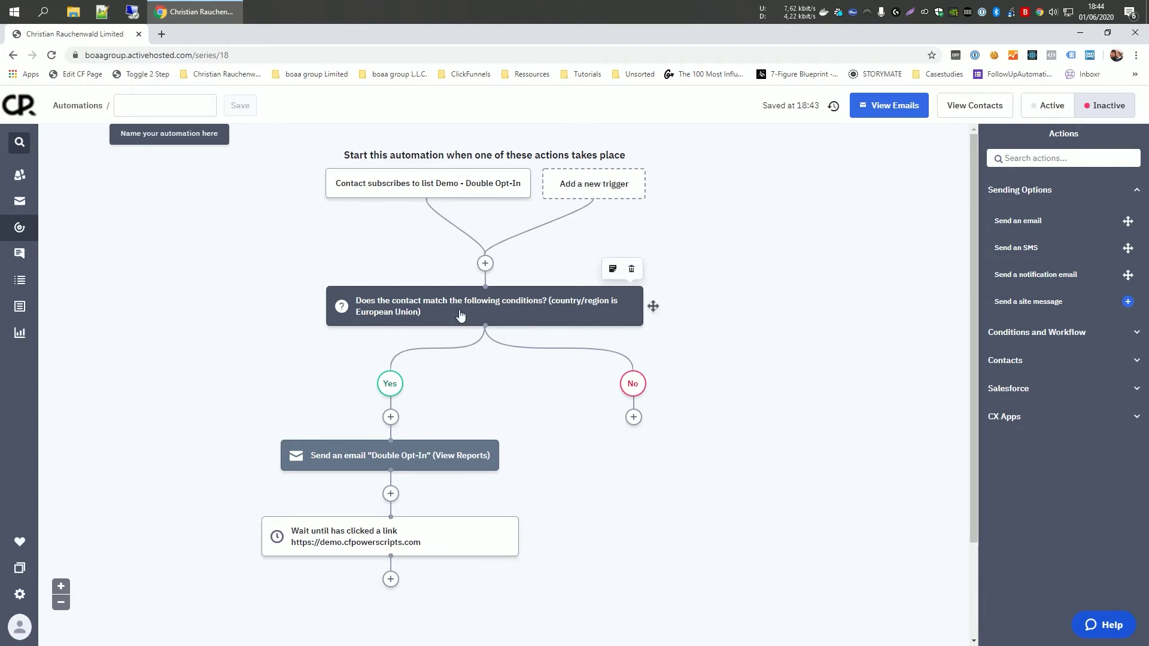
Add a send-email step on the No branch with a new template-based email named Welcome.
left_click(633, 418)
left_click(389, 180)
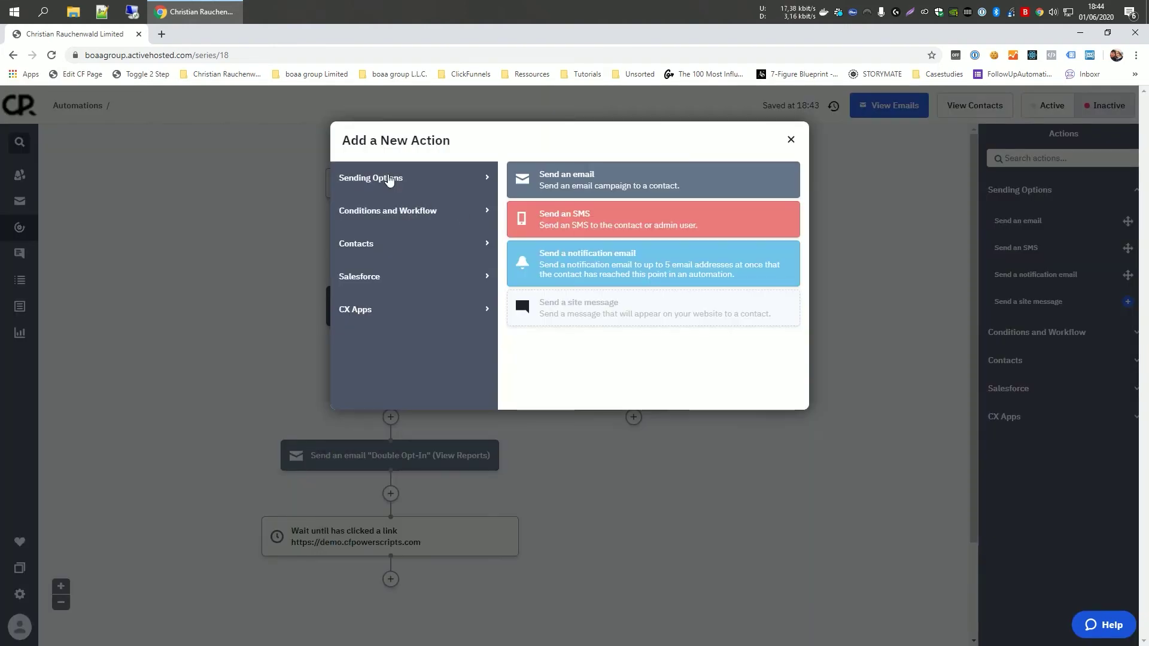
left_click(593, 181)
left_click(515, 416)
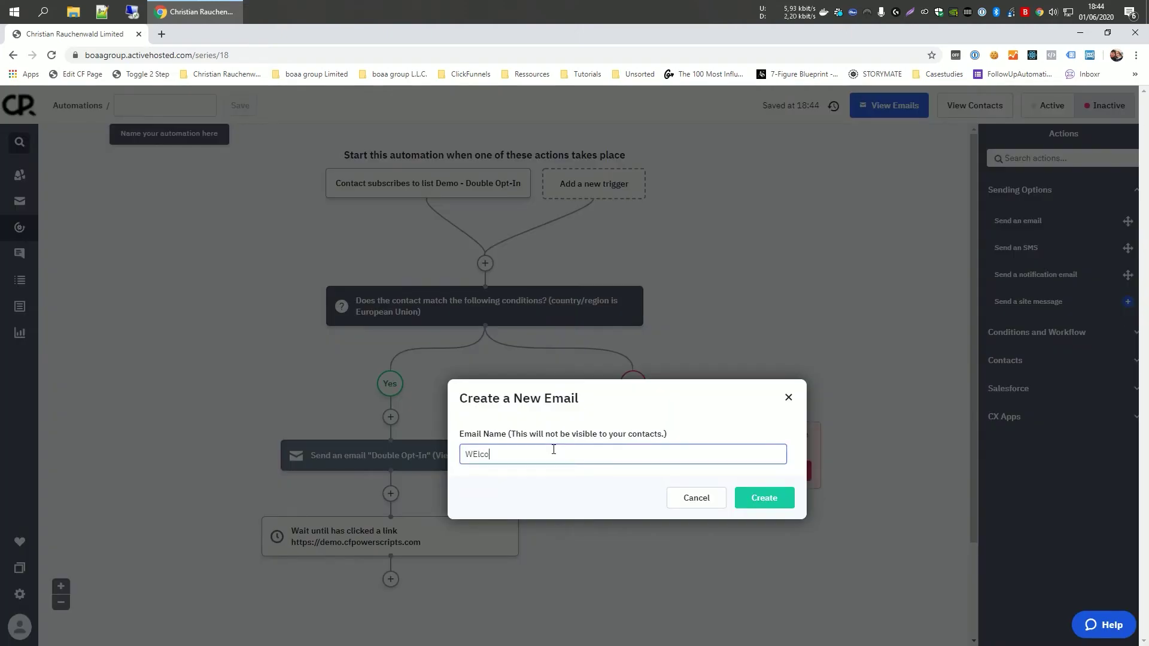
type("Welcome")
key("Return")
mouse_move(335, 297)
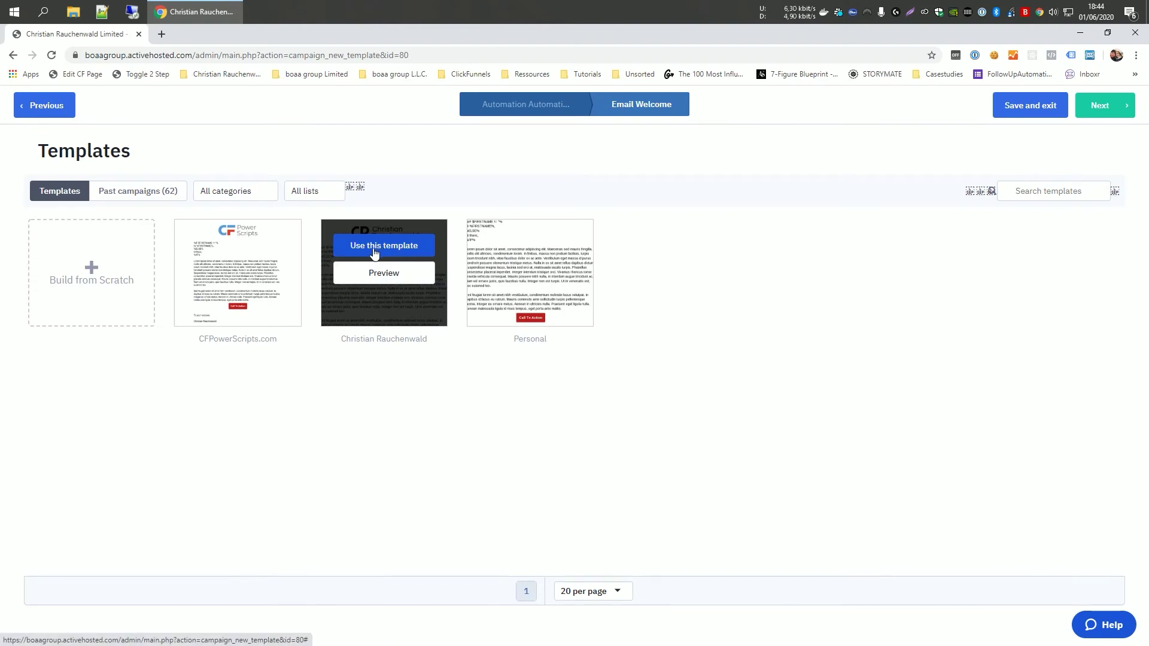
left_click(374, 247)
Give the Welcome email the subject Welcome and save it into the automation.
left_click(523, 208)
type("Welcome")
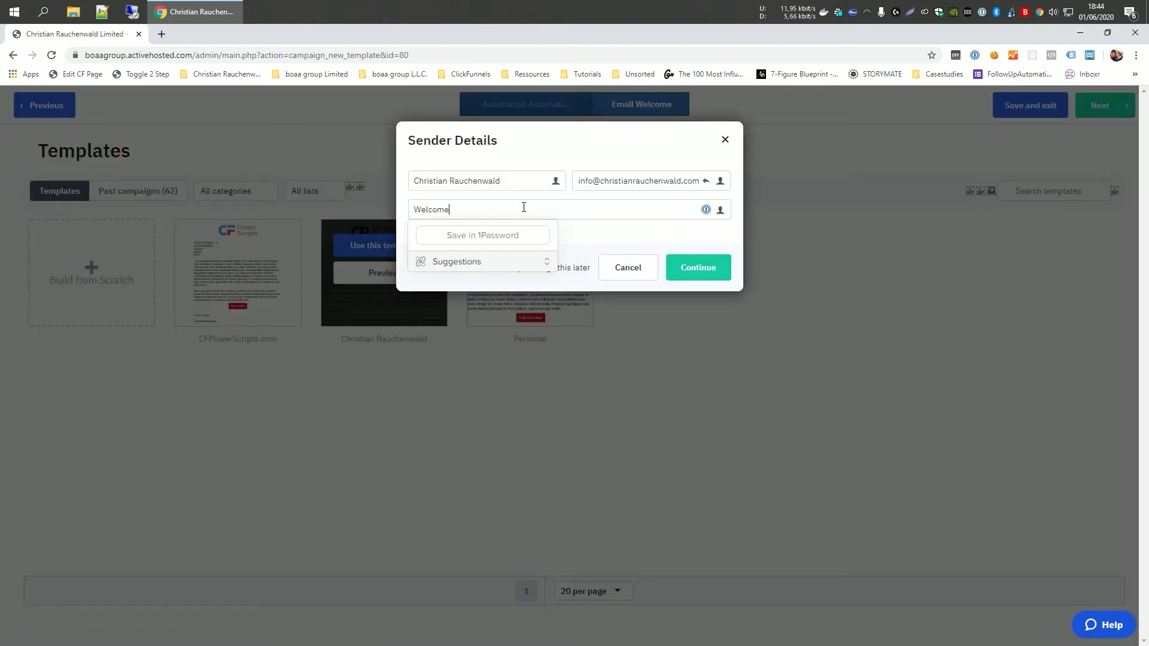
key("Return")
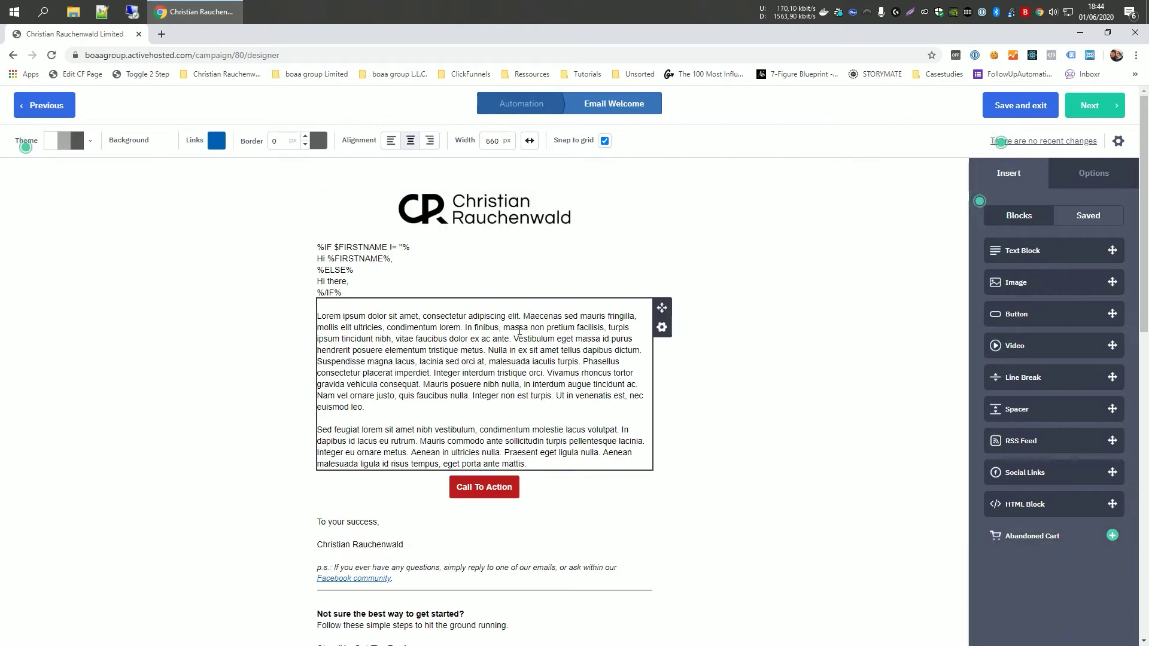
scroll(498, 324, "down", 2)
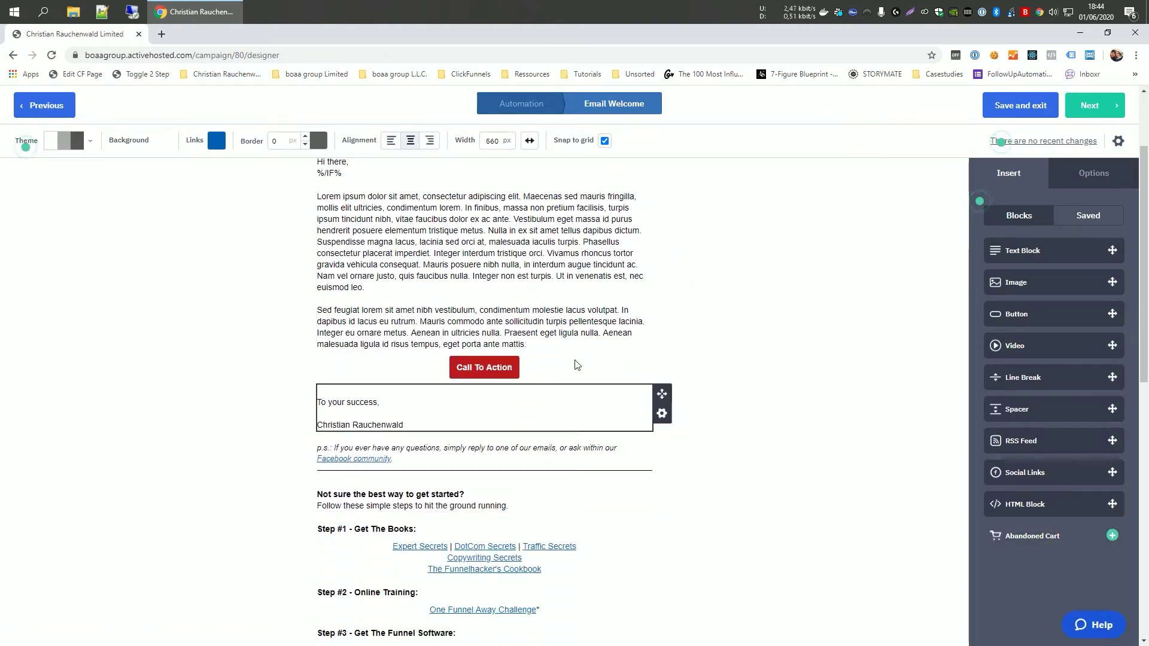
left_click(1089, 108)
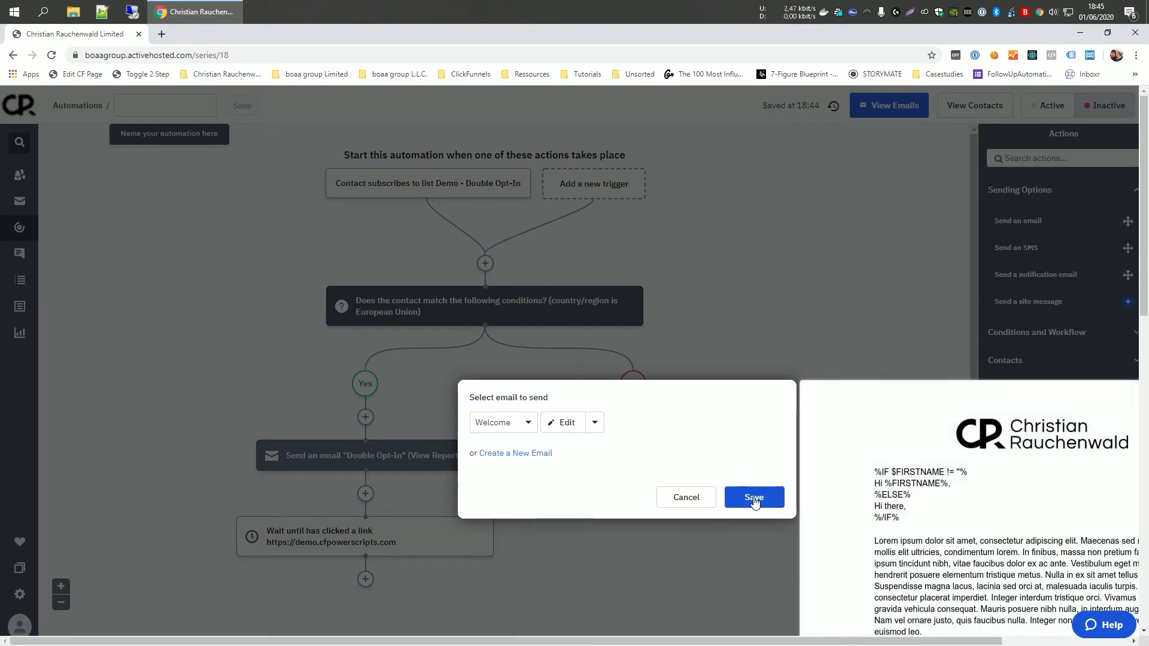
left_click(753, 502)
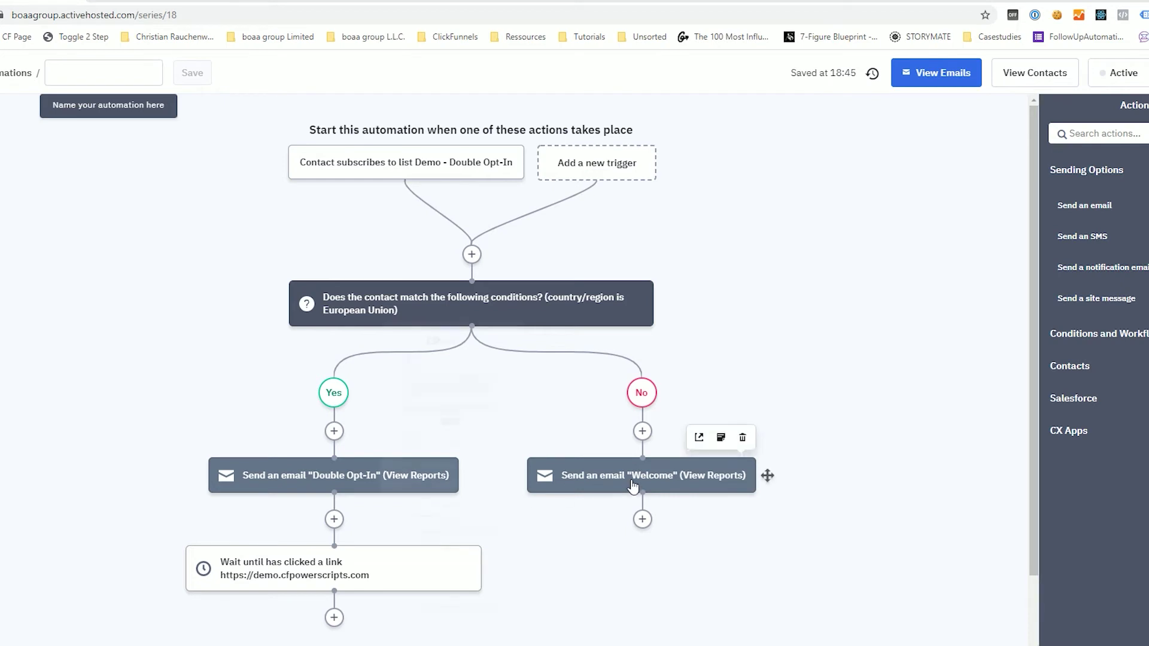
mouse_move(634, 486)
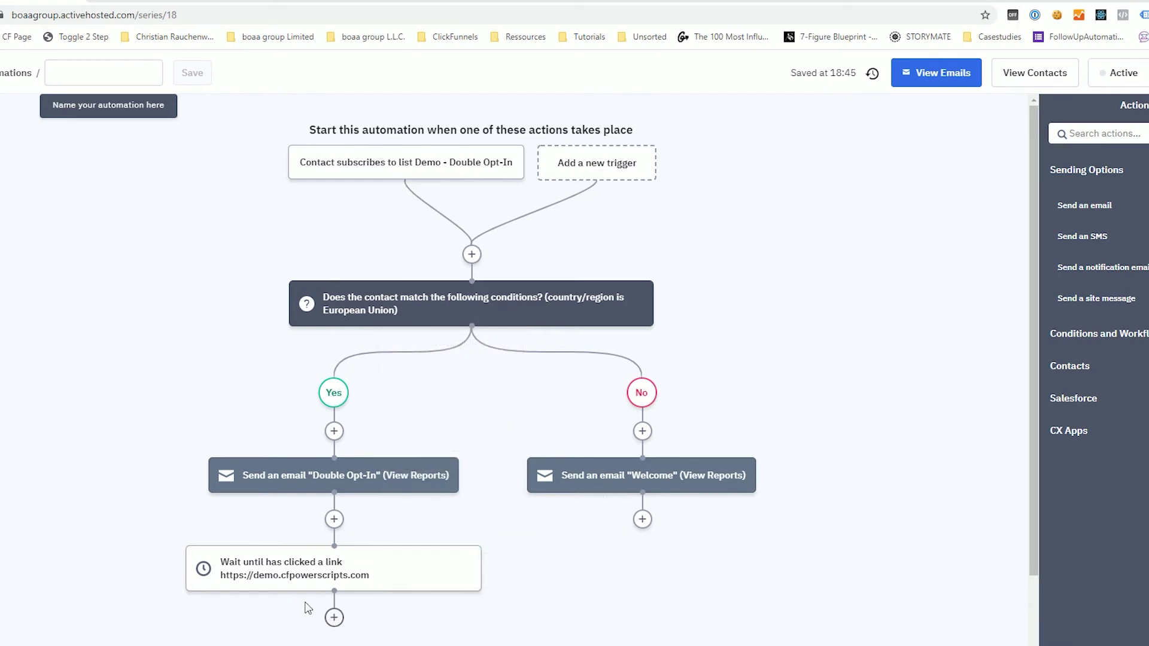
Add a Go to step after the link wait that jumps to the No branch's Welcome email.
left_click(334, 618)
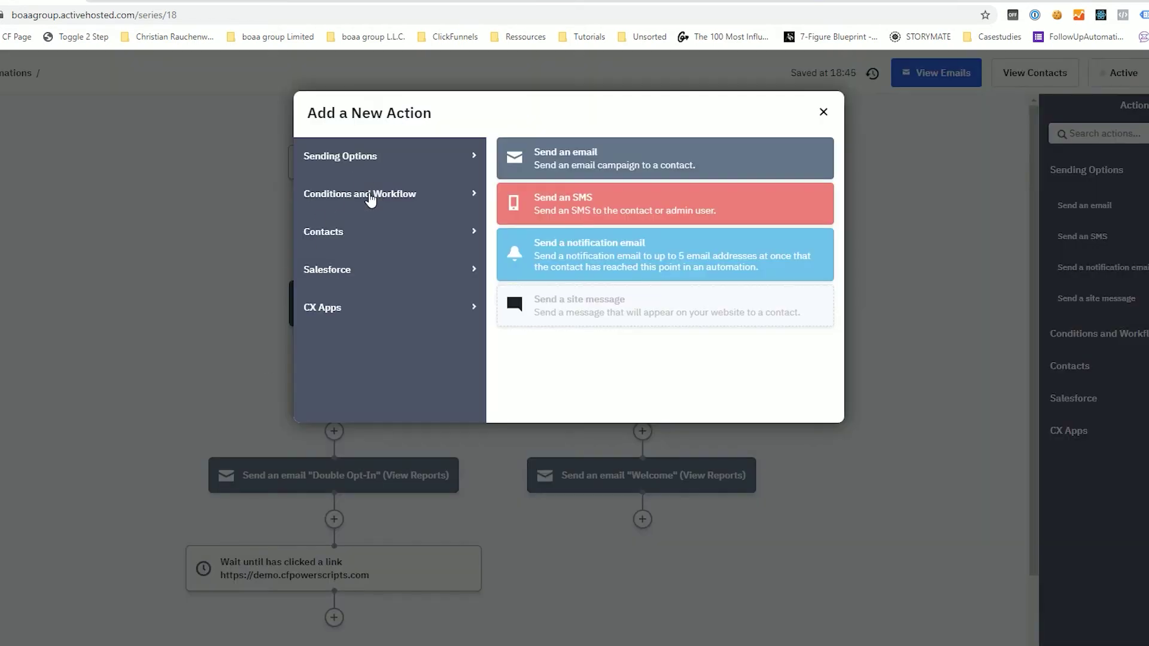
left_click(354, 199)
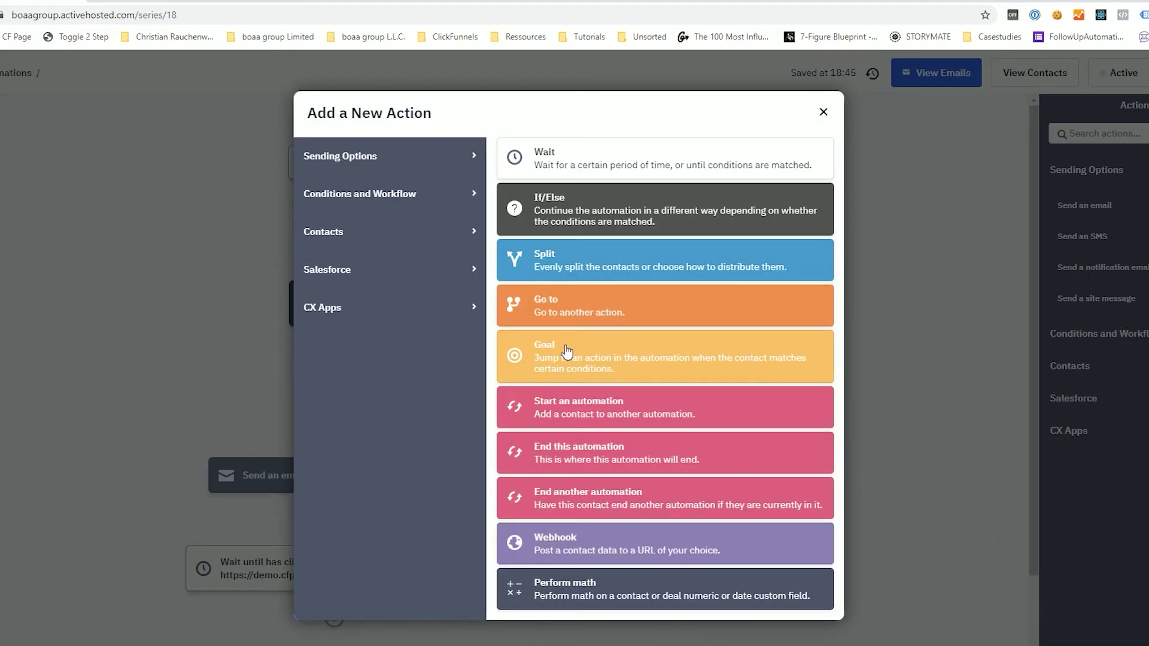
left_click(581, 310)
scroll(459, 389, "down", 3)
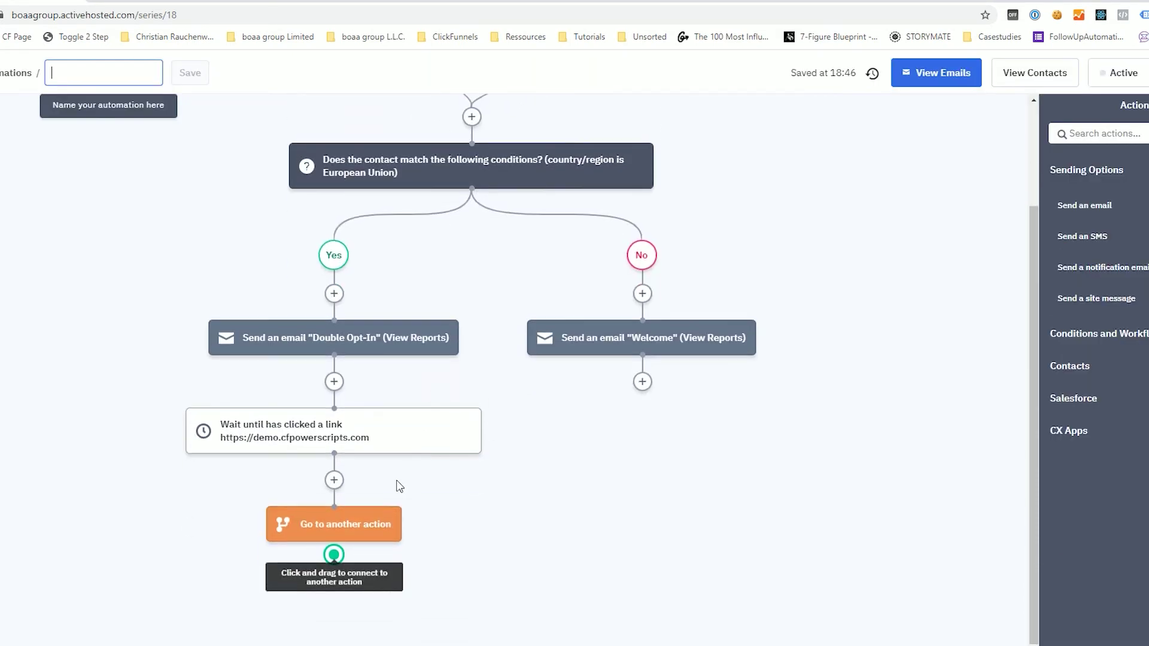
left_click_drag(333, 555, 649, 328)
scroll(743, 291, "up", 2)
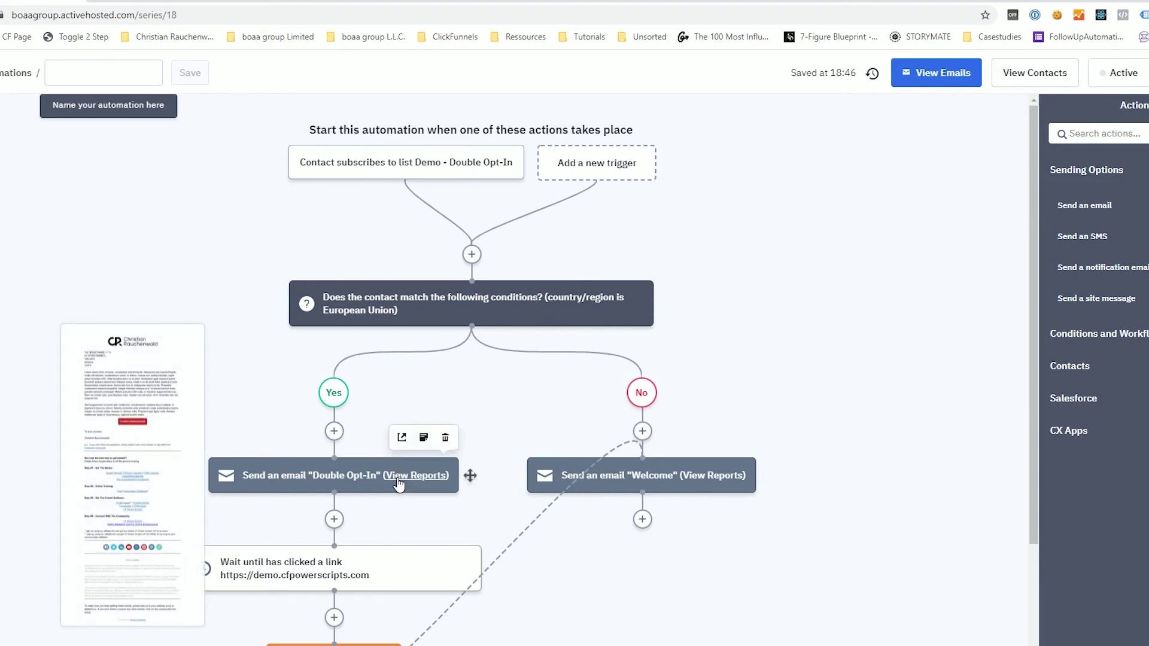
scroll(398, 482, "down", 1)
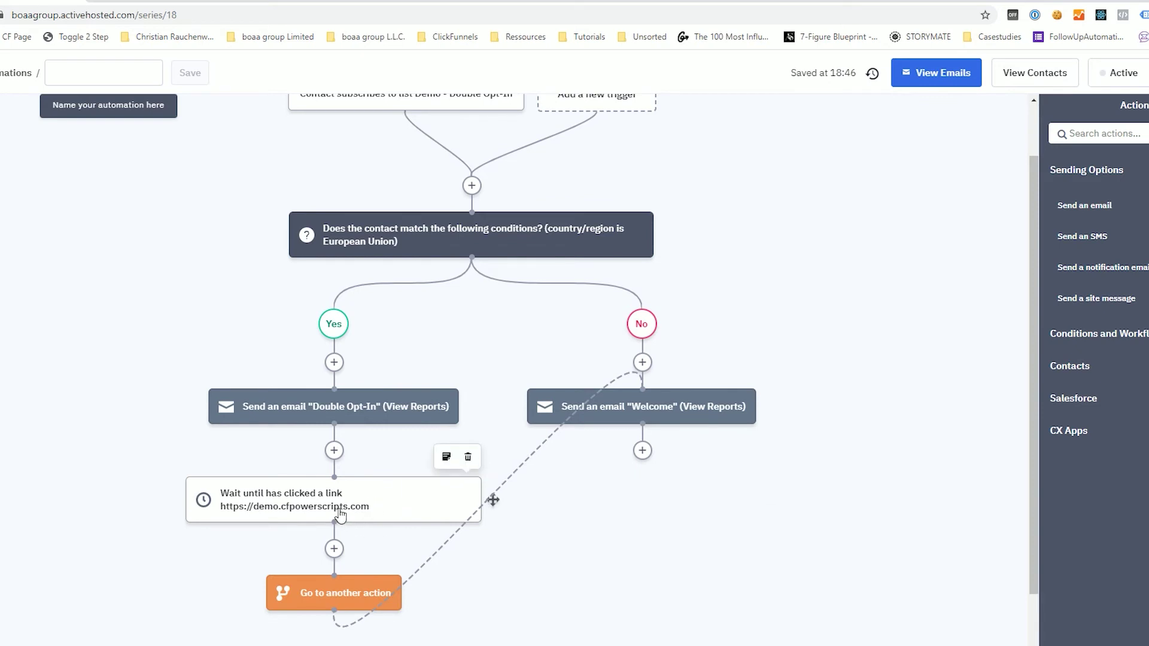
mouse_move(659, 430)
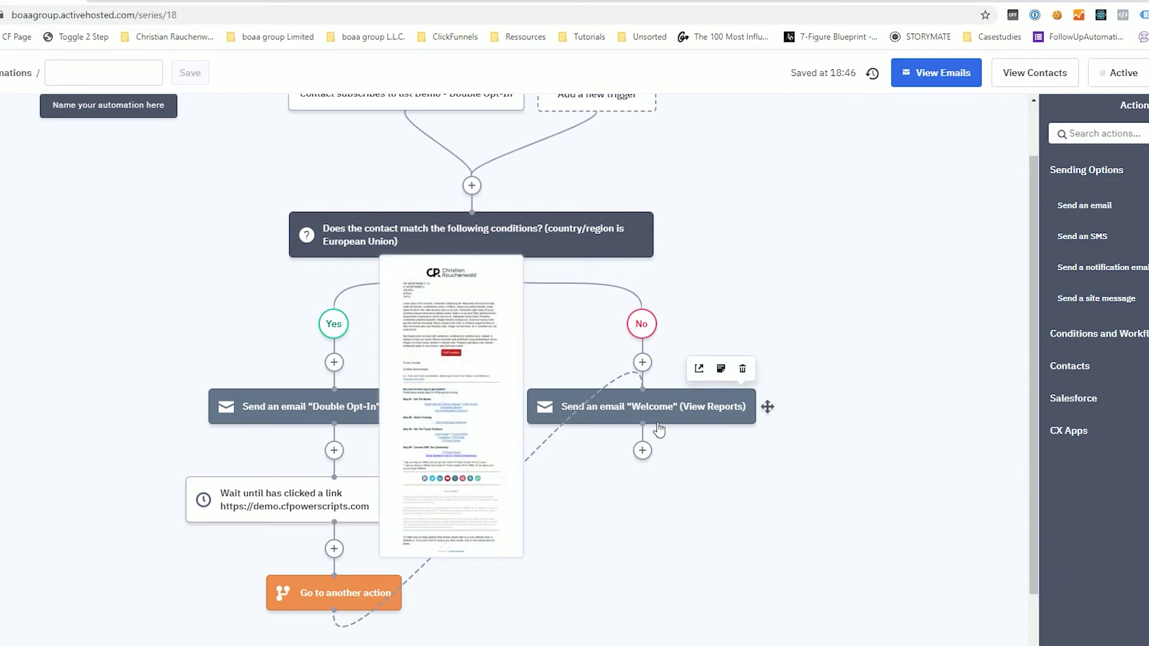
scroll(659, 419, "up", 1)
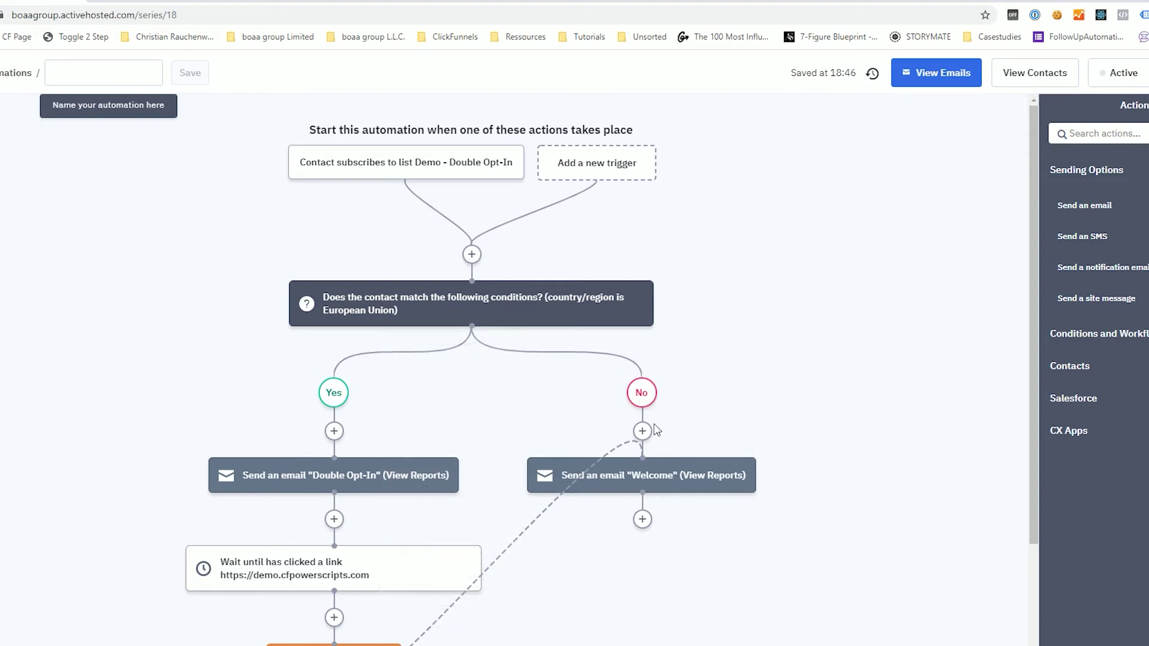
scroll(659, 435, "down", 3)
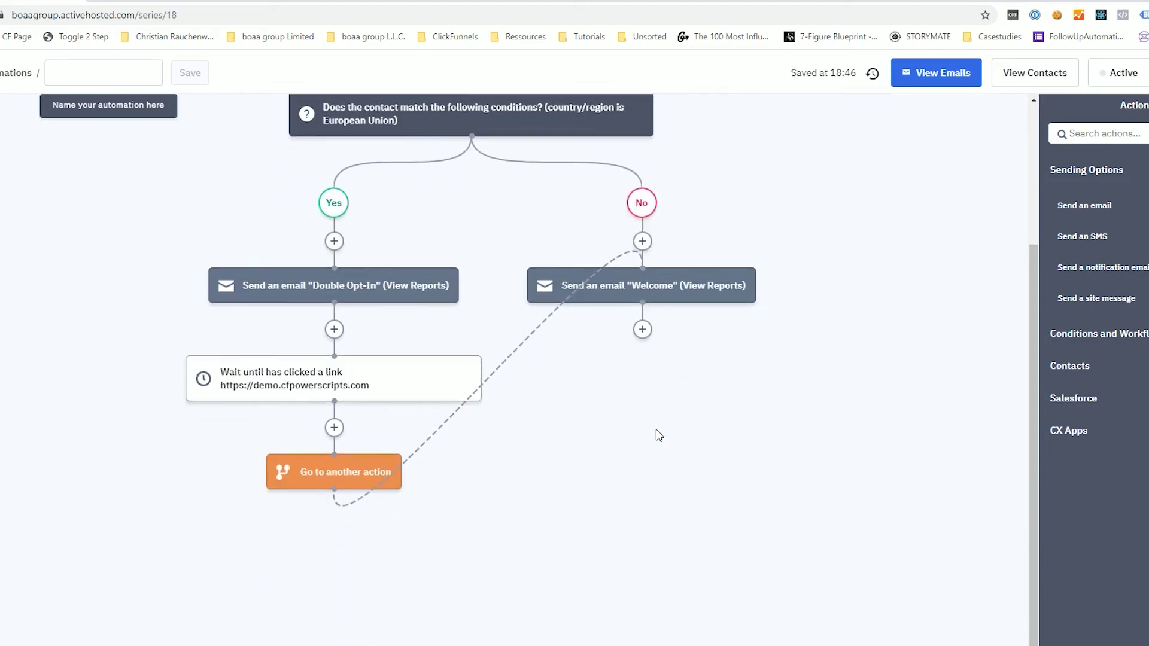
Add a 'Wait for a specified period of time' step of 1 day below the Welcome email.
left_click(643, 330)
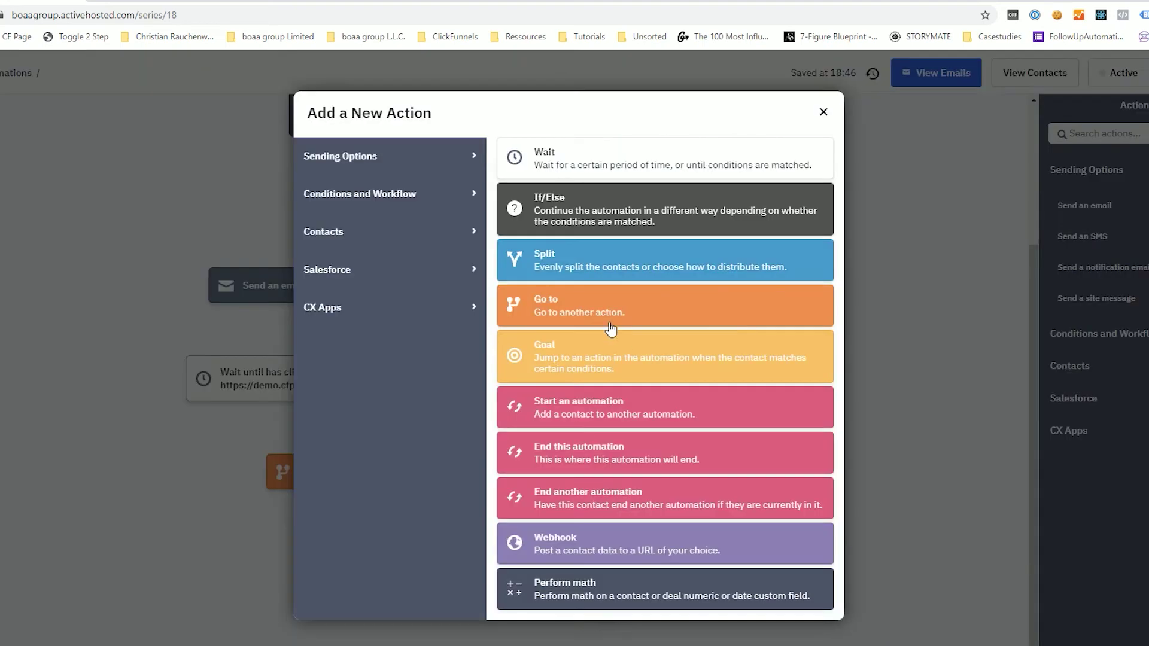
left_click(614, 163)
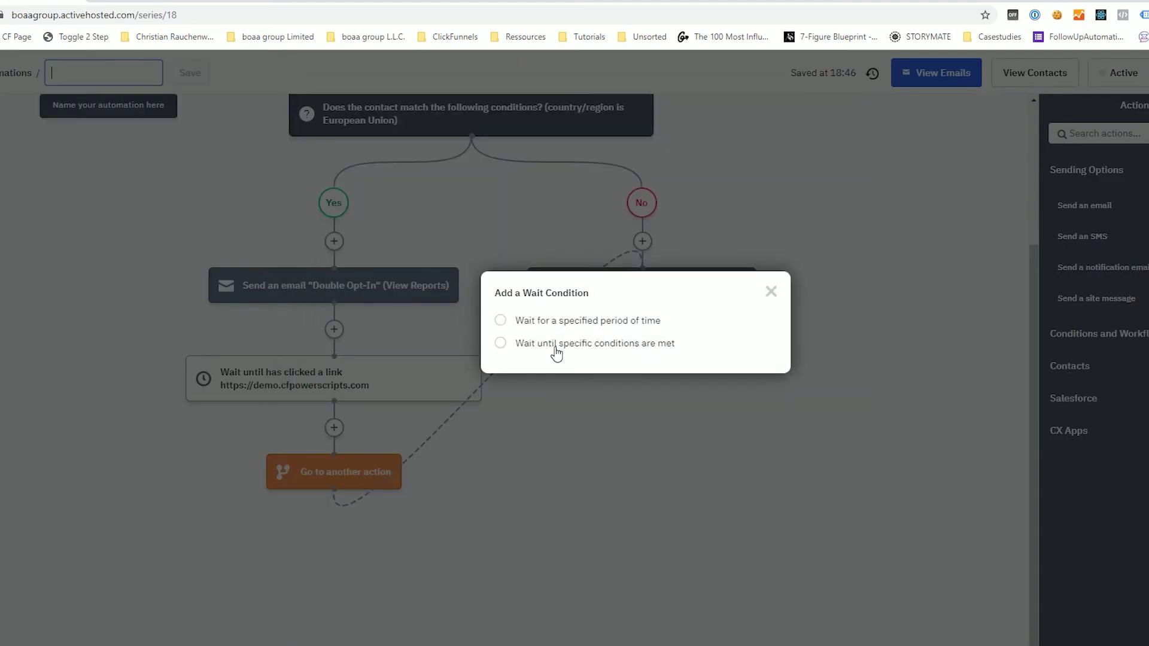
left_click(556, 321)
left_click(733, 379)
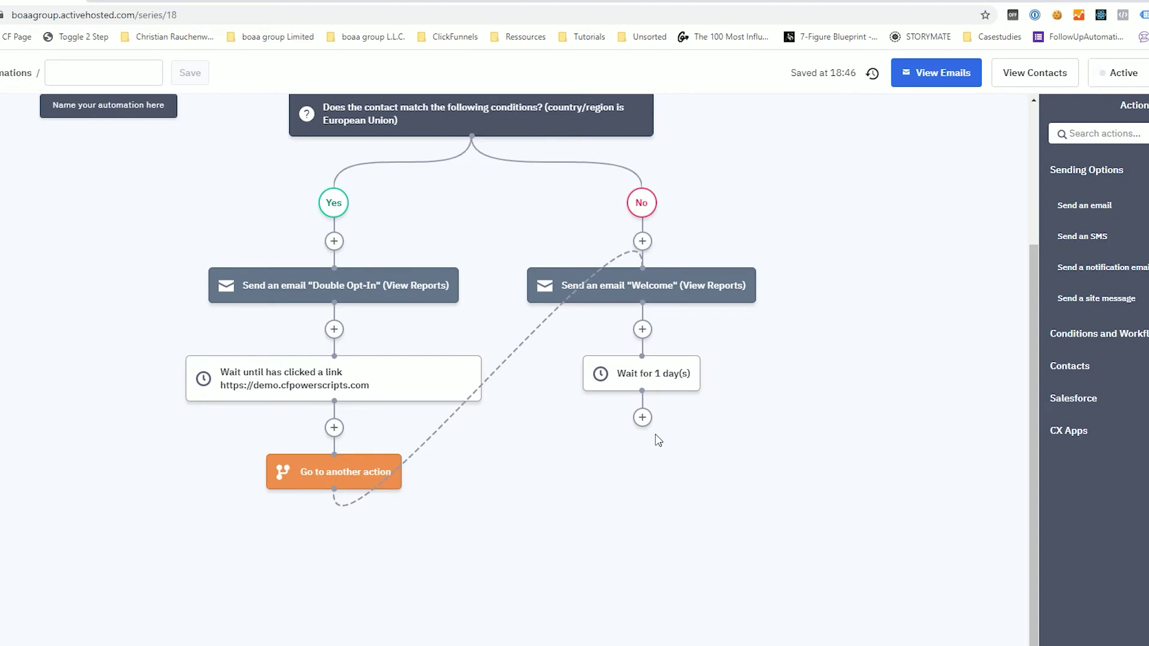
left_click(641, 417)
left_click(400, 164)
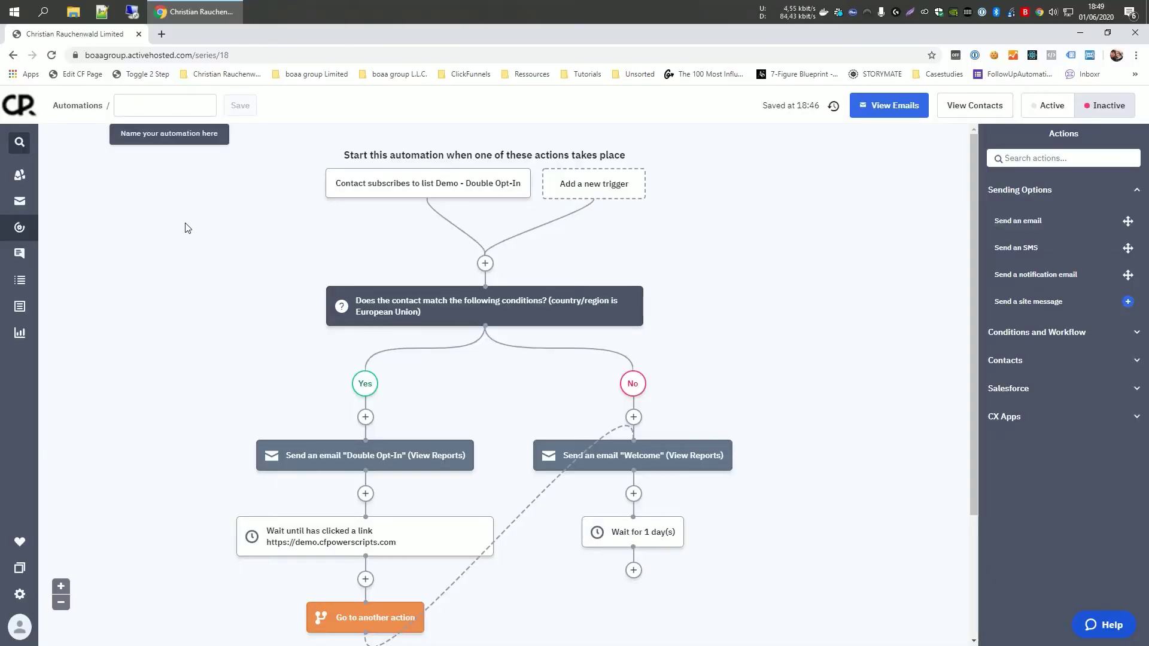
Save the automation name as 'Double Opt-In' and switch the Active toggle on.
left_click(165, 113)
type("Double Opt-In")
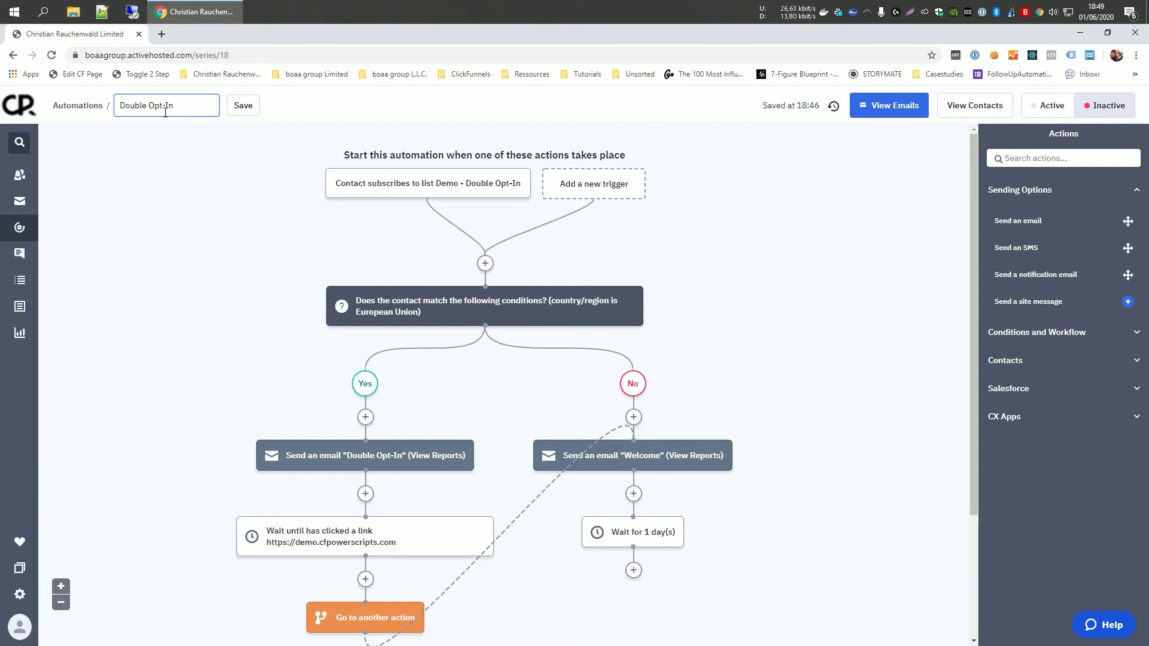
left_click(243, 106)
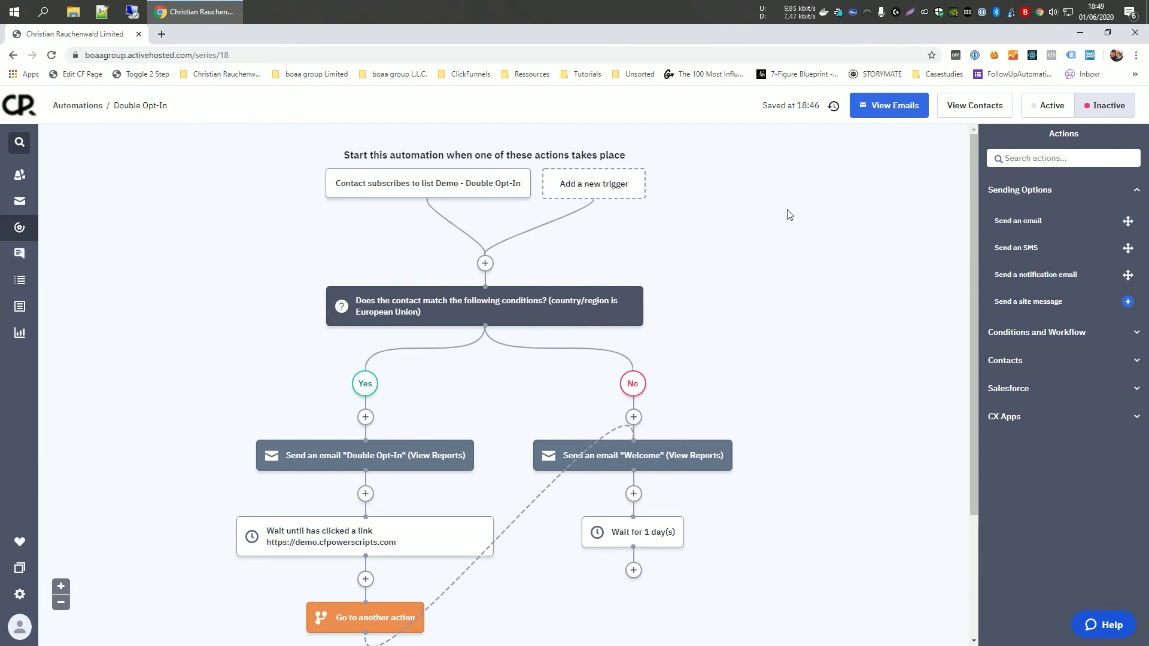
left_click(1052, 107)
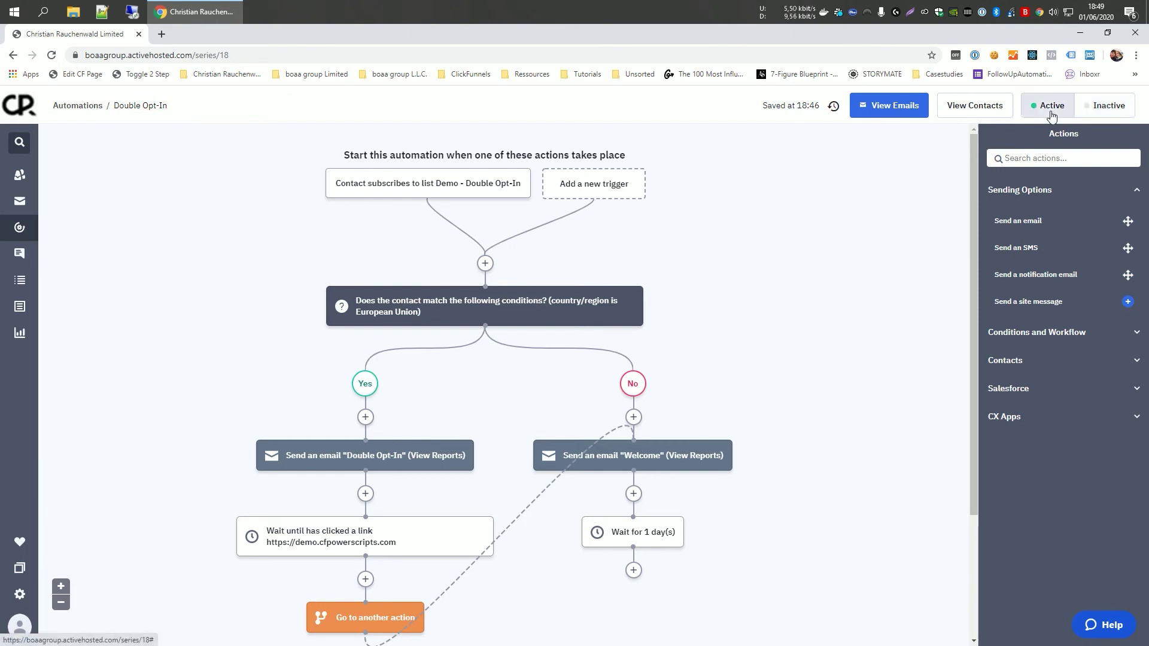